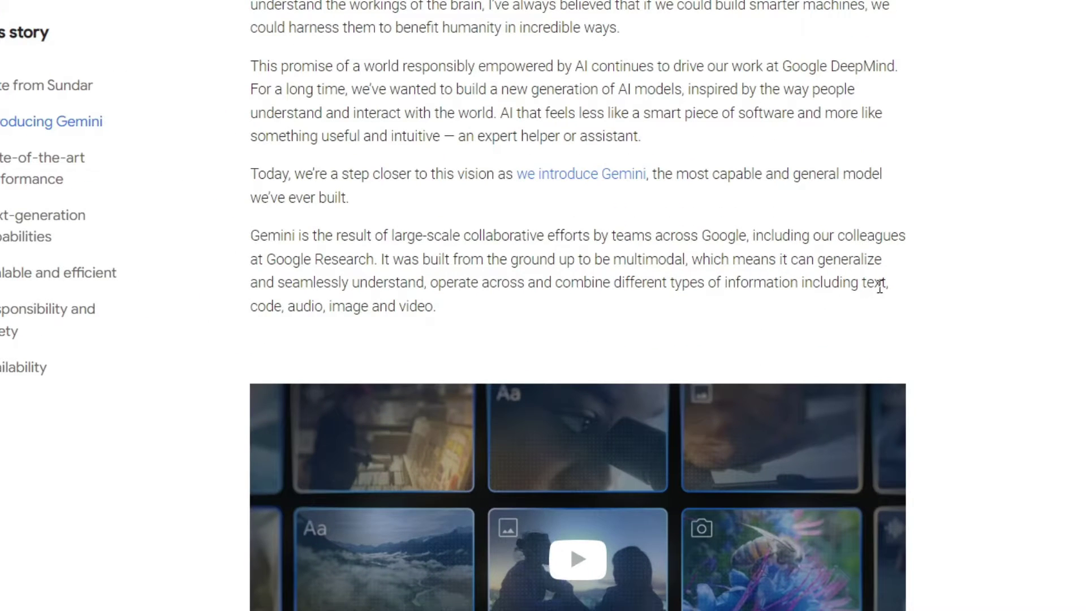
Highlight the information types, from text and code to audio, image and video, in the Gemini introduction article
double_click(877, 283)
click(263, 310)
drag(263, 312, 419, 310)
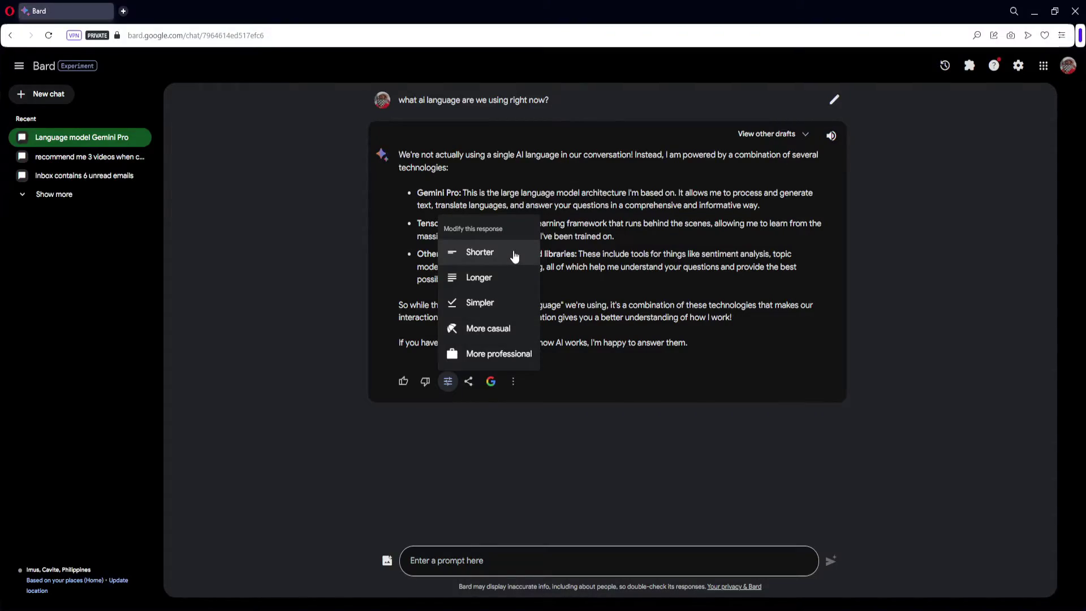
Look through the Bard response's sharing, Google check and extra options, and the Language model Gemini Pro chat's management options
click(468, 387)
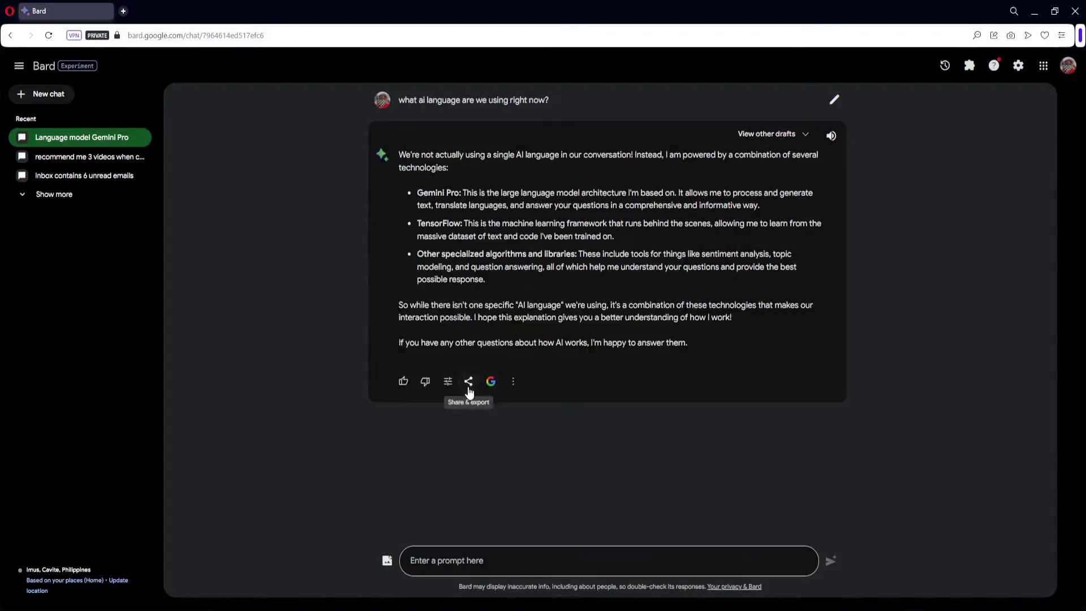
click(491, 381)
click(513, 381)
click(145, 137)
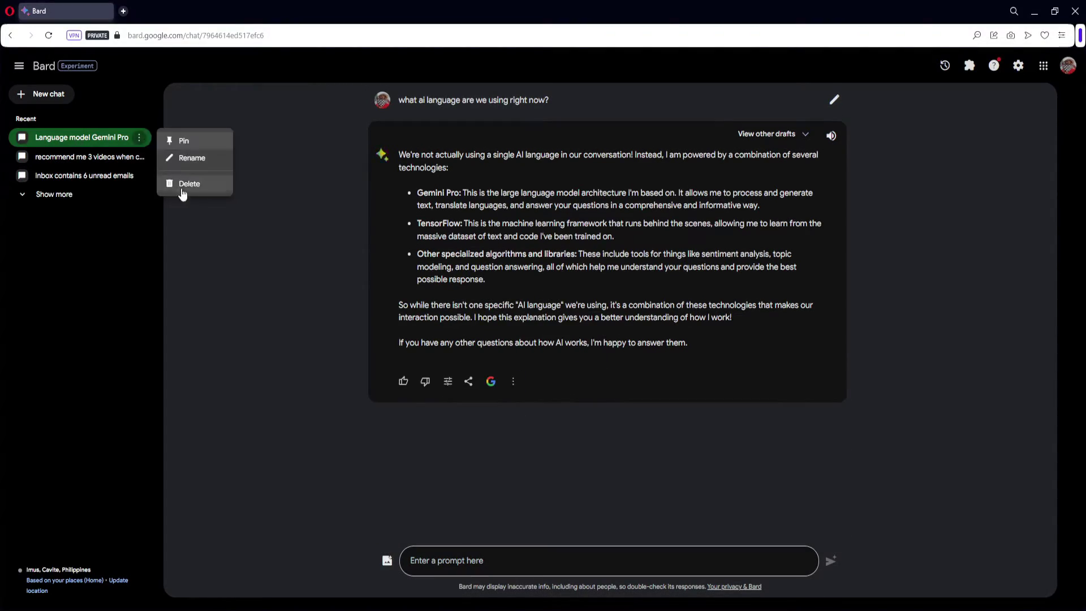
click(181, 187)
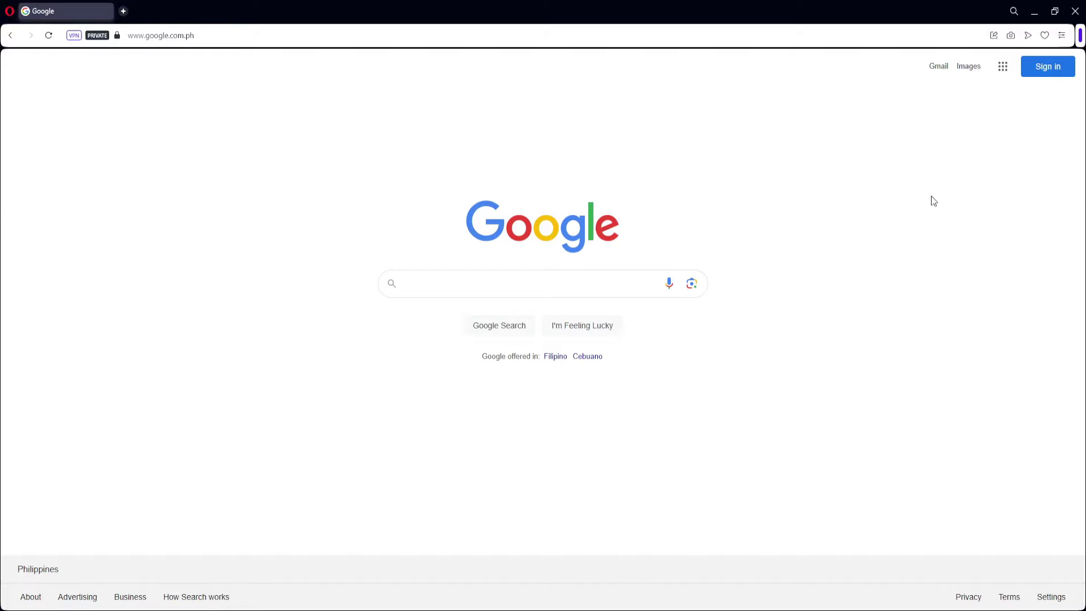
Search Google for "google bard" and enlarge the results page
click(635, 283)
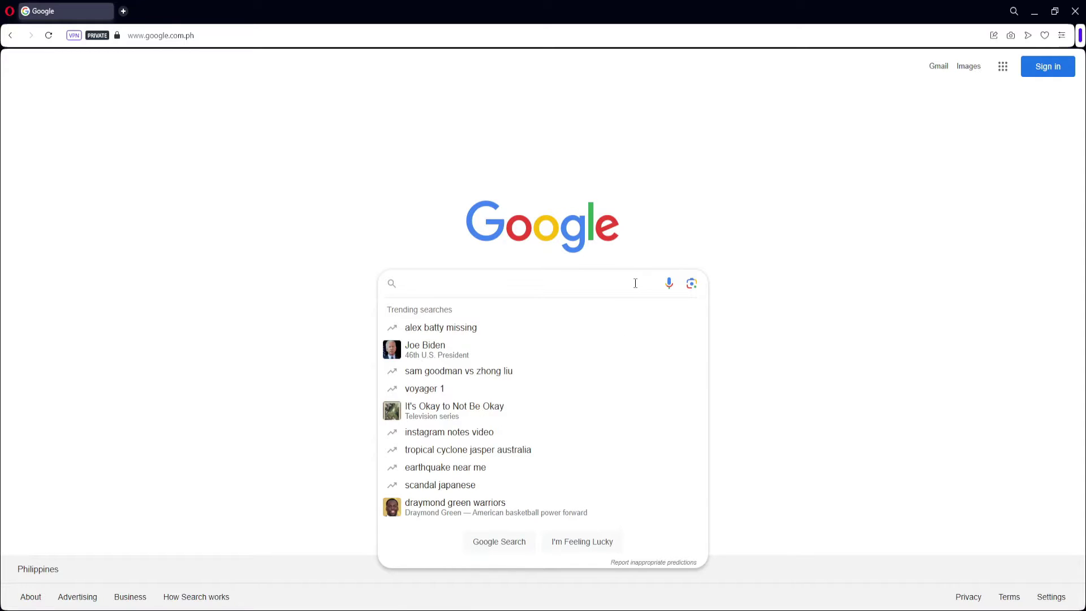
text(goo)
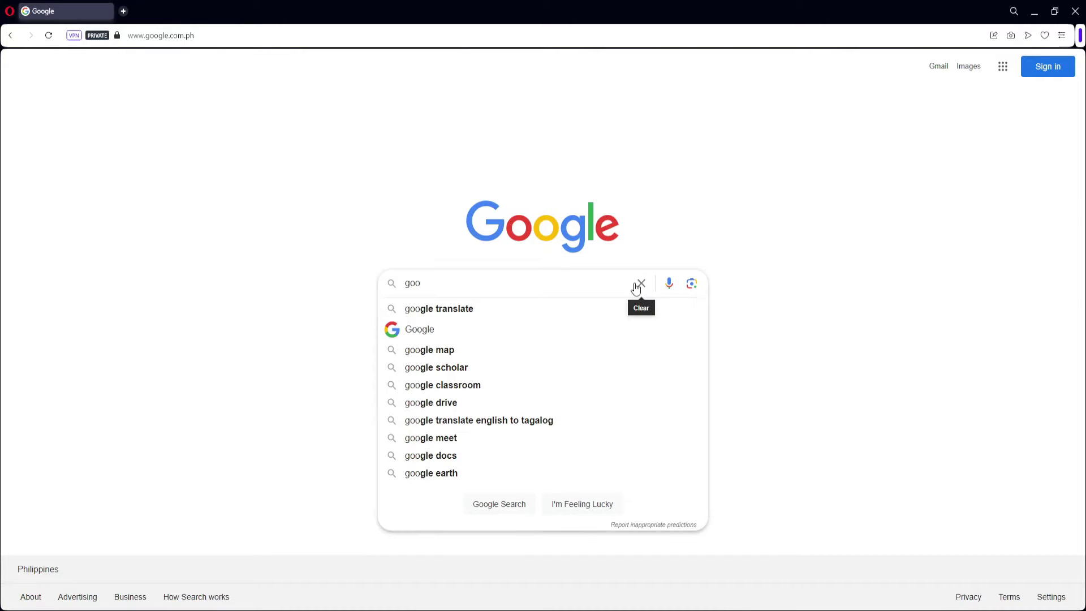
text(gle b)
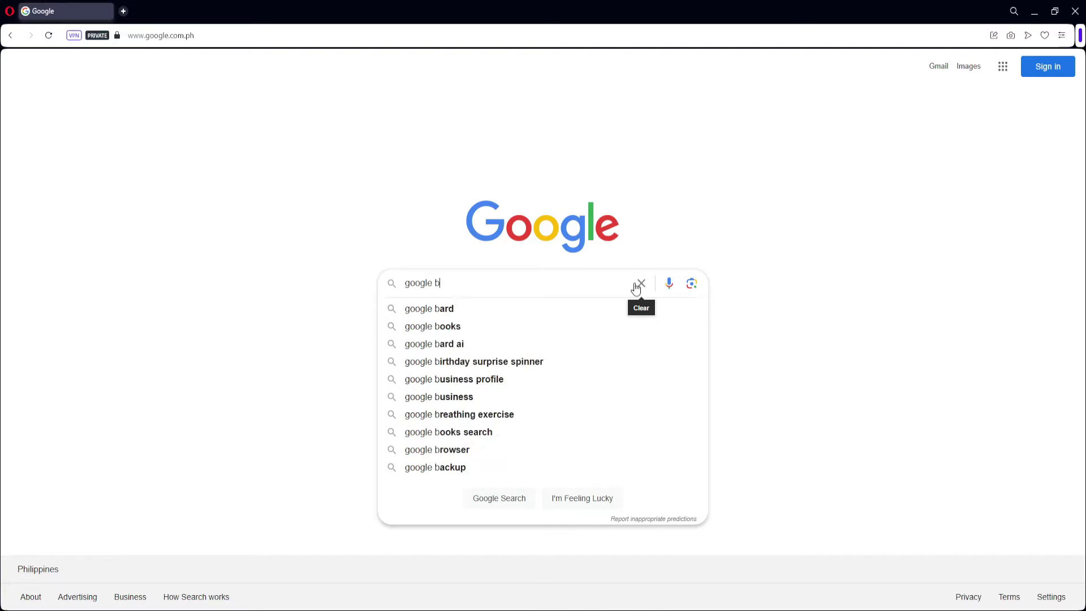
click(430, 308)
key(ctrl+plus)
key(ctrl+plus)
key(ctrl+plus)
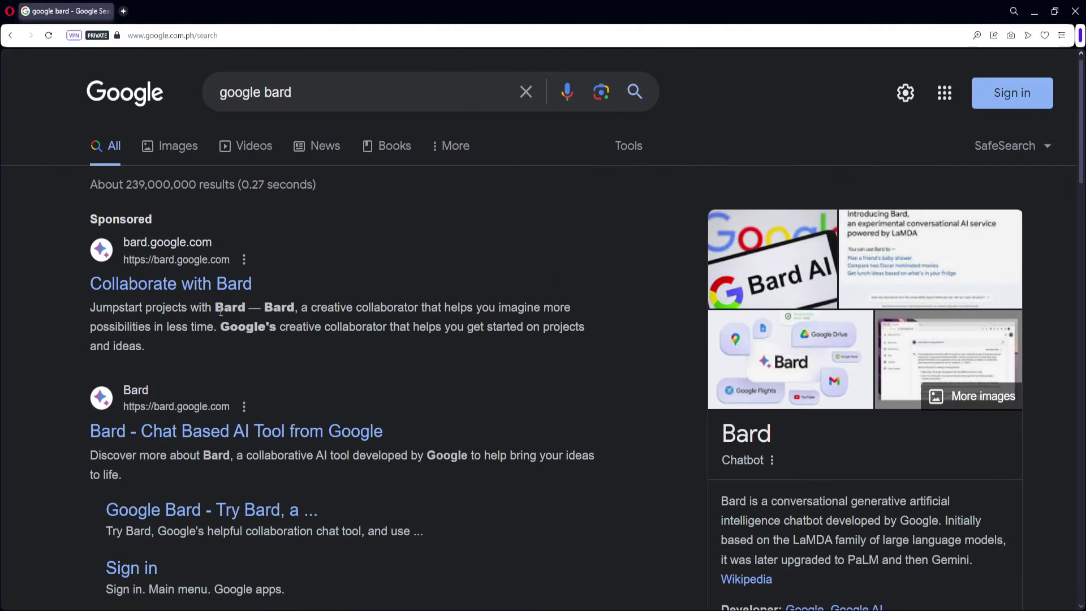
Open the "Bard - Chat Based AI Tool from Google" result and start signing in
scroll(220, 311, down, 2)
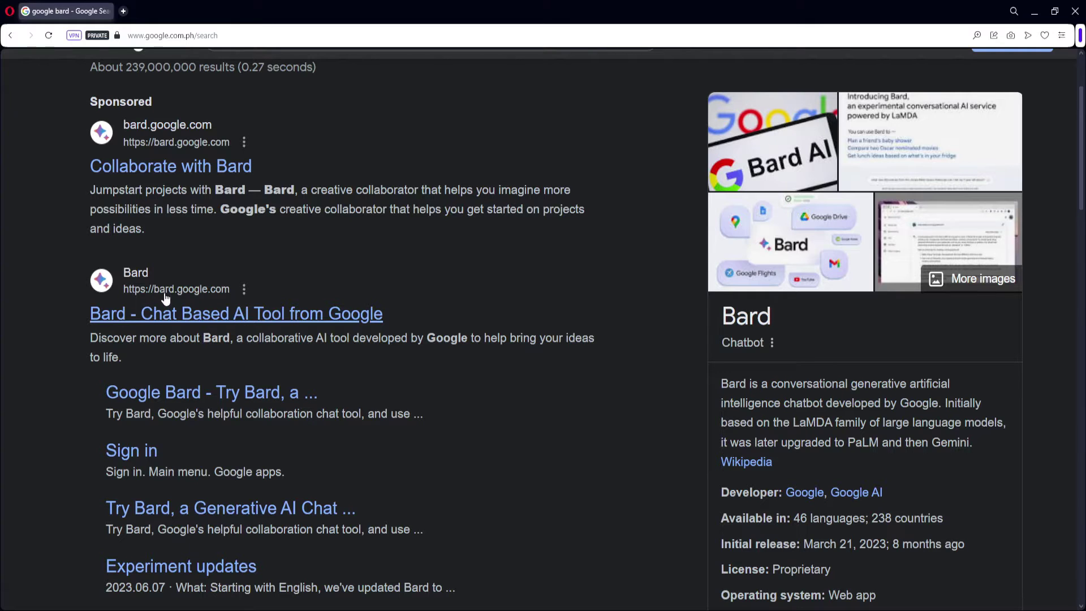
click(218, 315)
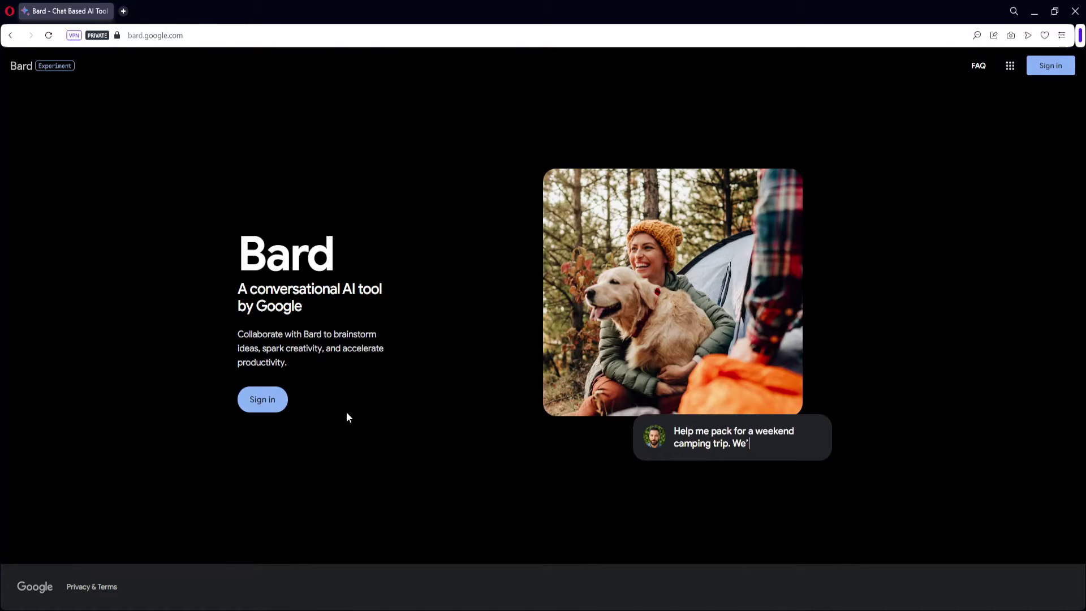
click(245, 401)
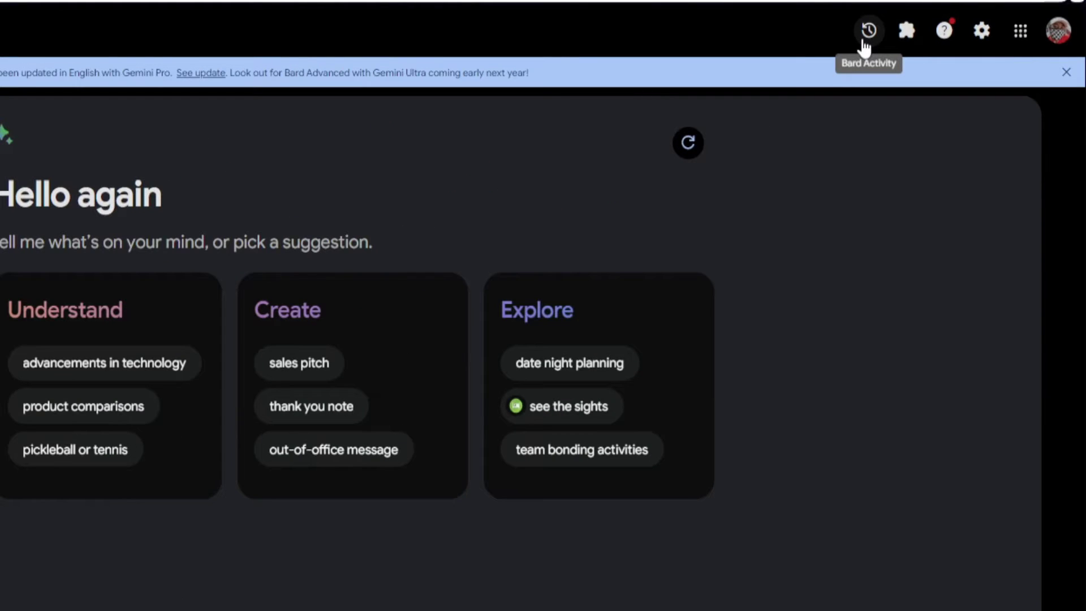
Open Bard's extensions page and review the Google Flights, Hotels, Maps, Workspace and YouTube extensions
click(868, 31)
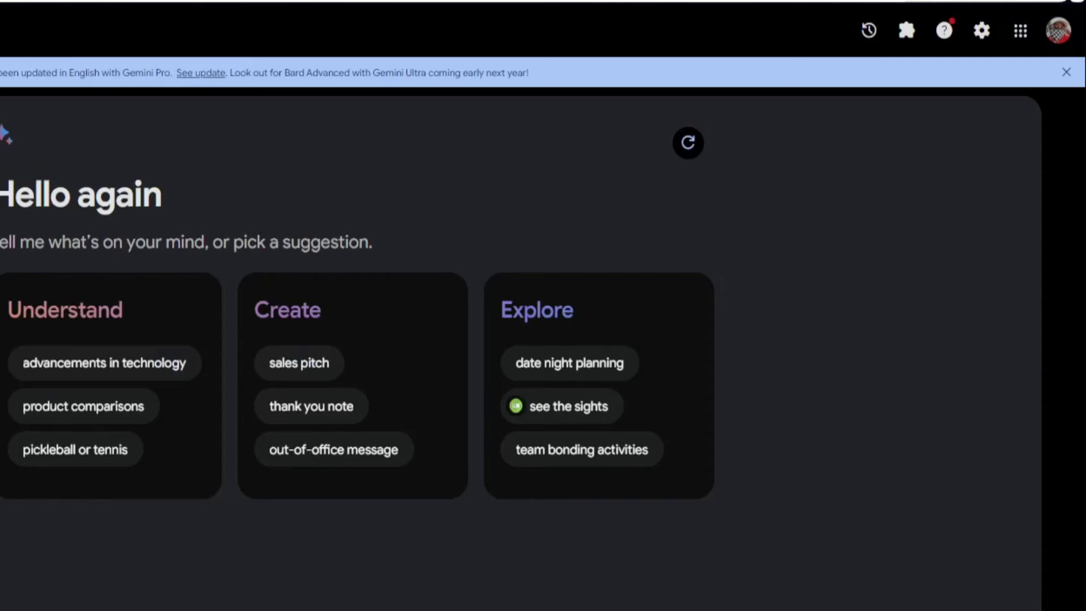
click(904, 32)
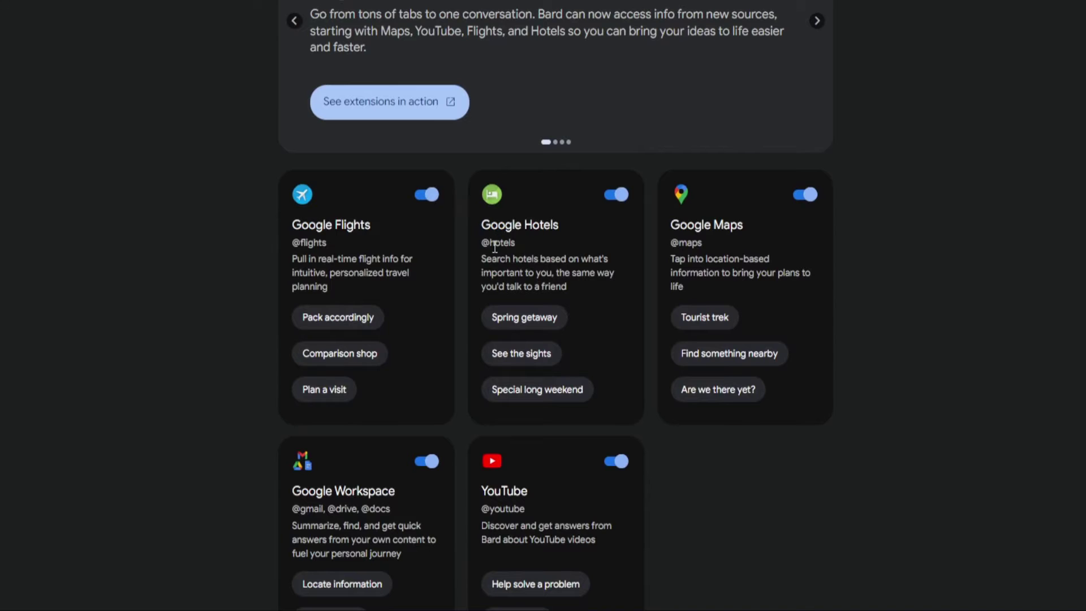
scroll(550, 254, down, 3)
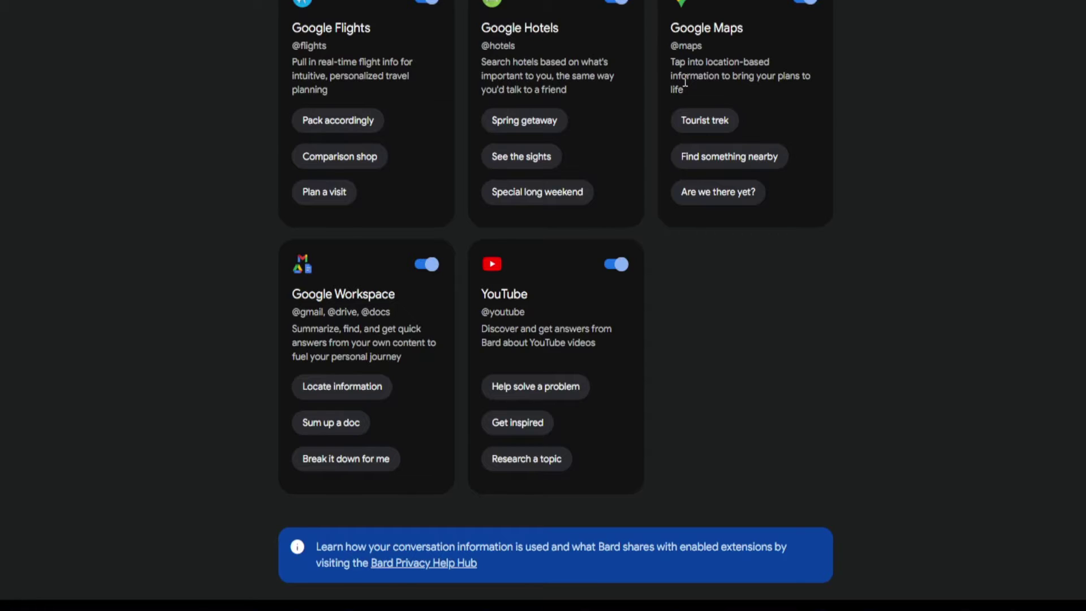
scroll(771, 283, up, 3)
scroll(771, 283, down, 3)
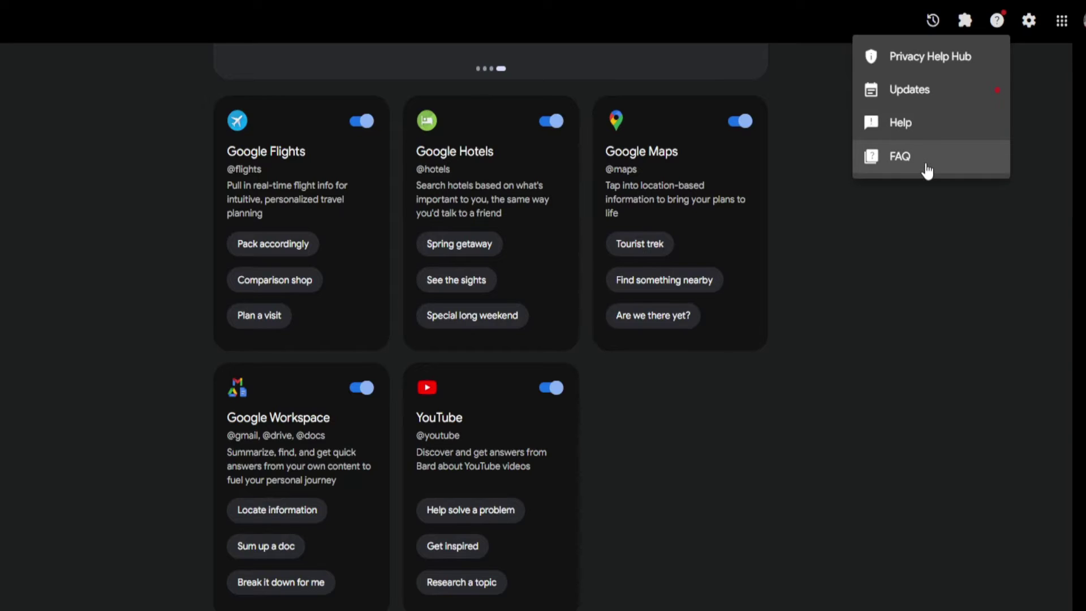
Switch the Bard interface to the light theme and return it to the dark theme
click(1029, 22)
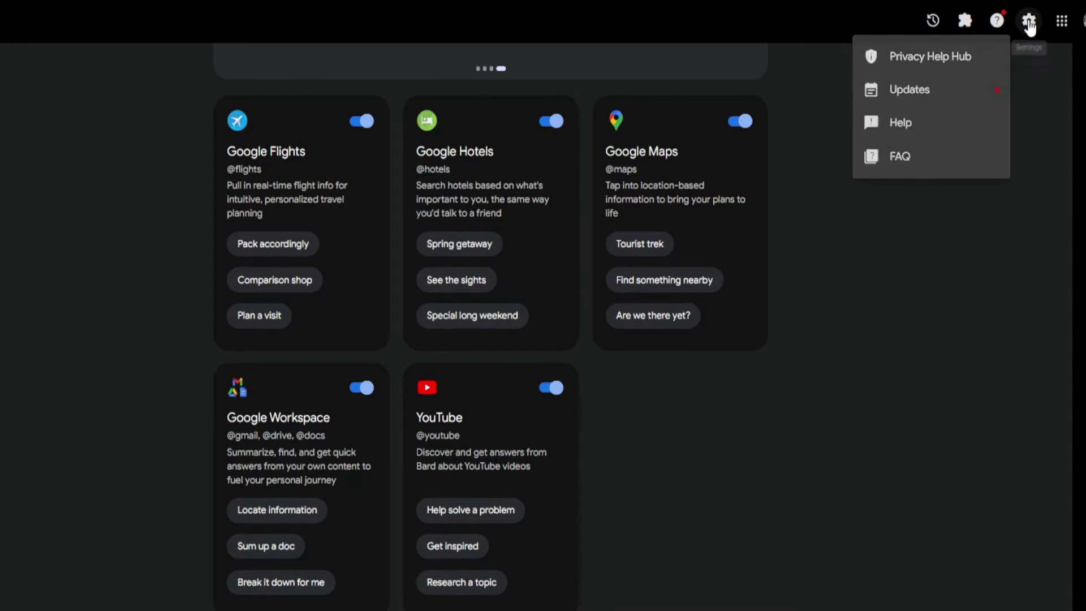
click(1030, 22)
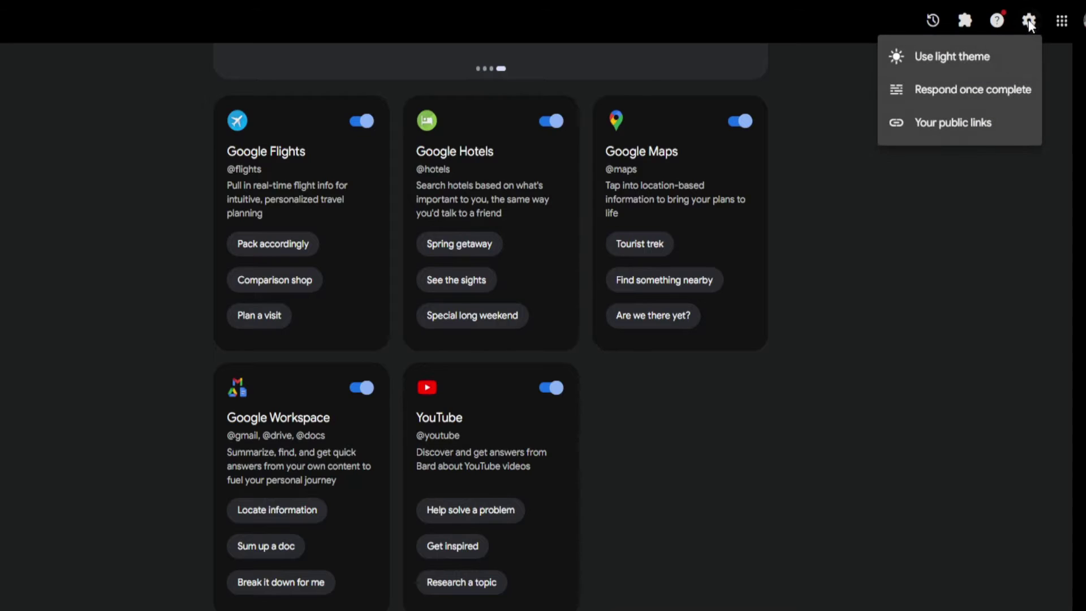
click(1016, 70)
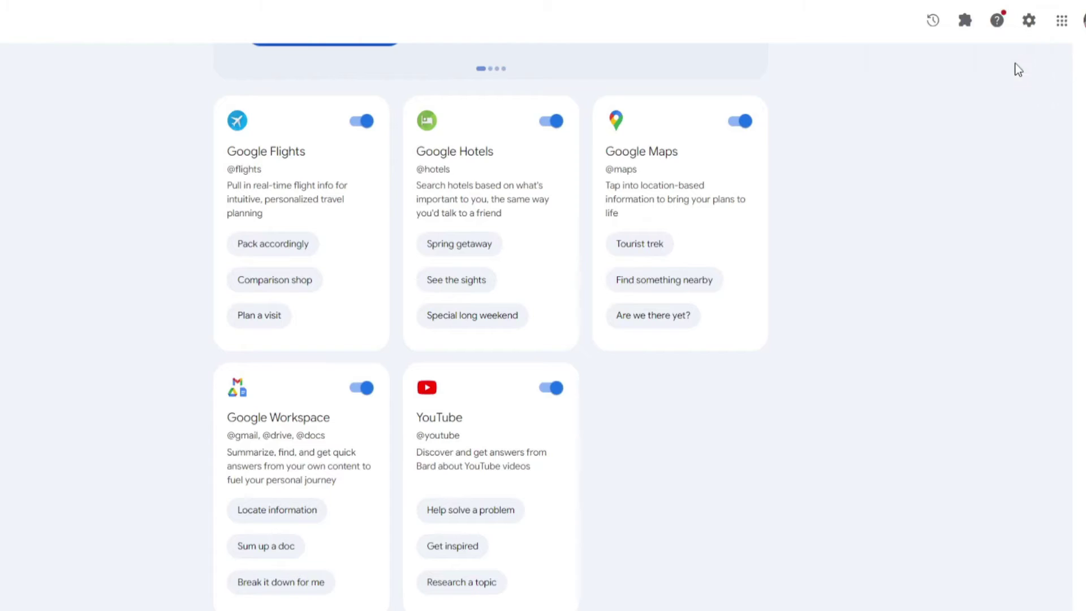
click(1029, 22)
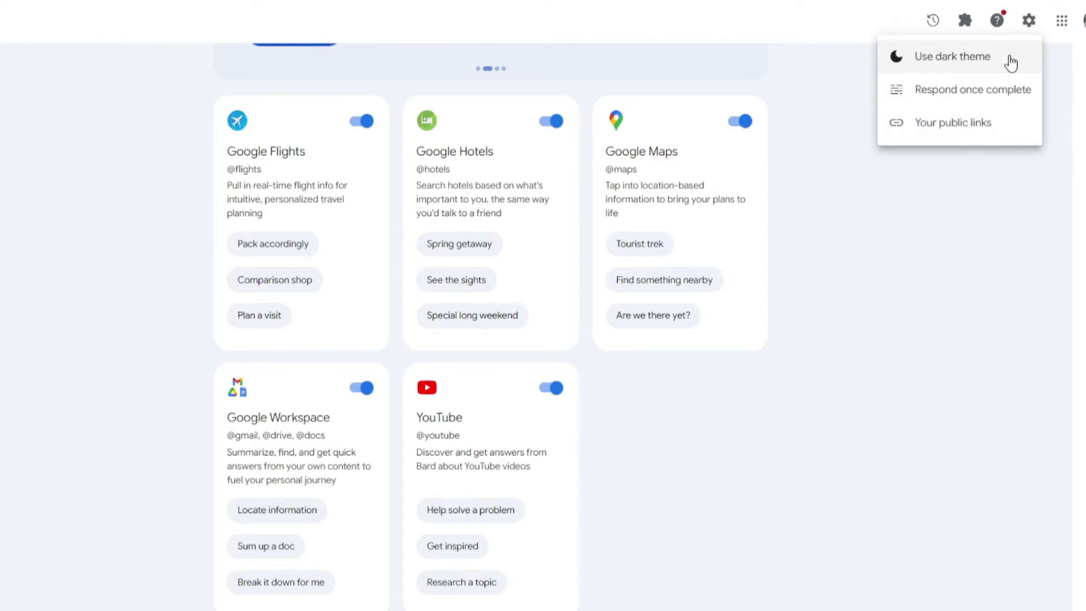
click(1011, 63)
Set Bard to respond once complete, restore responding in real time, and check the remaining settings
click(1029, 22)
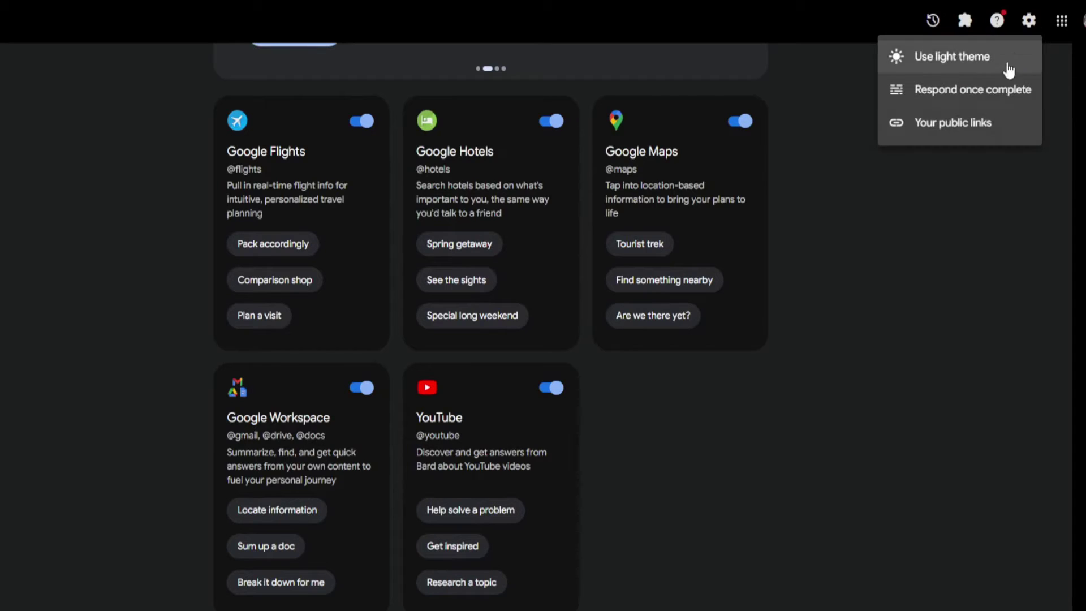
click(957, 108)
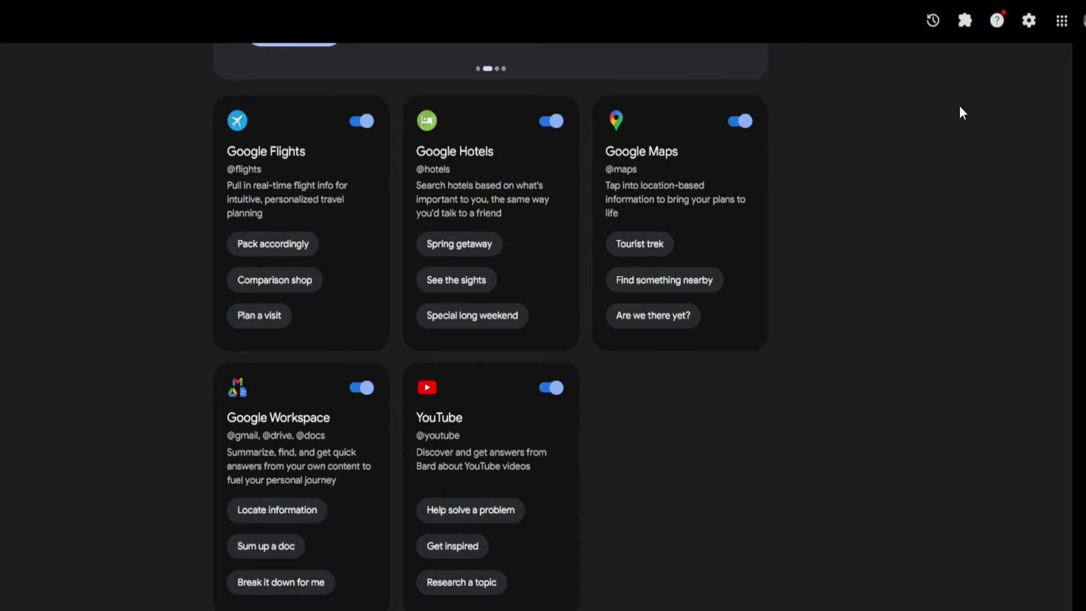
click(1030, 20)
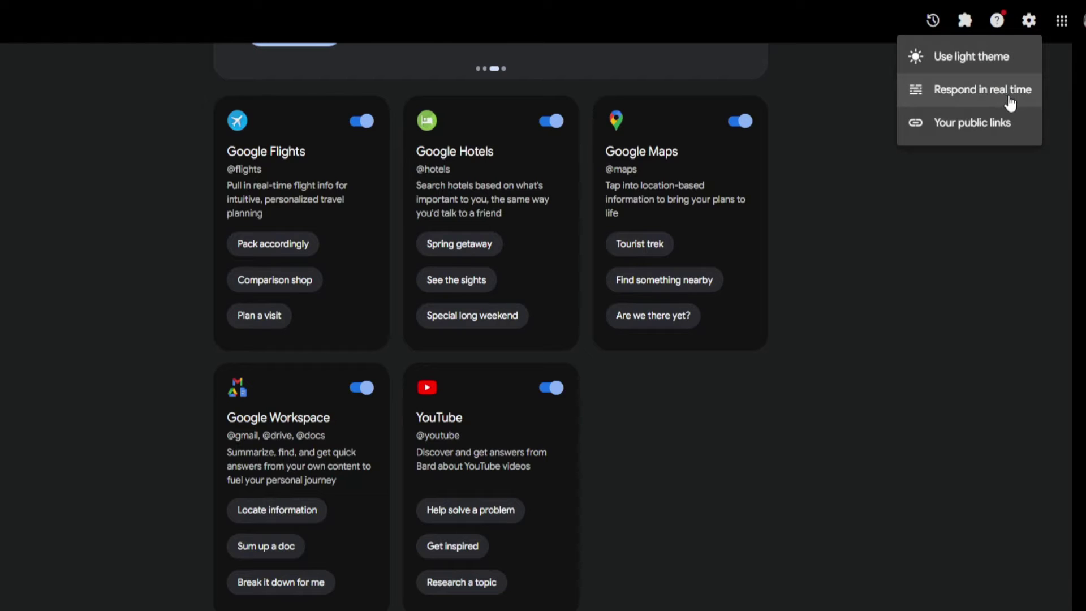
click(1011, 99)
click(1028, 22)
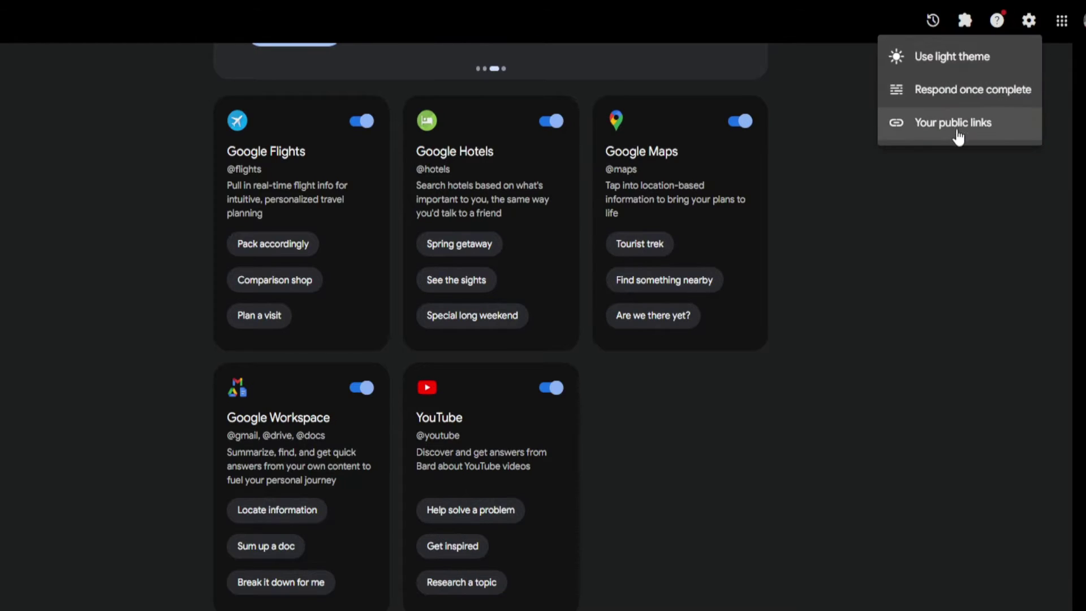
Browse the list of Google apps available from the Bard page
click(1067, 34)
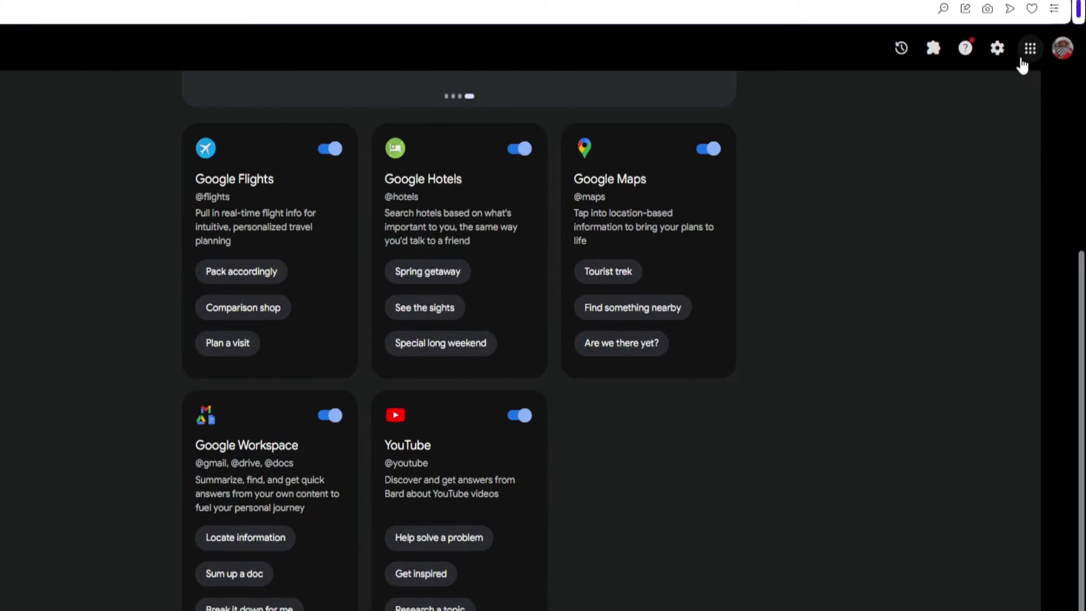
click(1021, 60)
scroll(987, 161, down, 5)
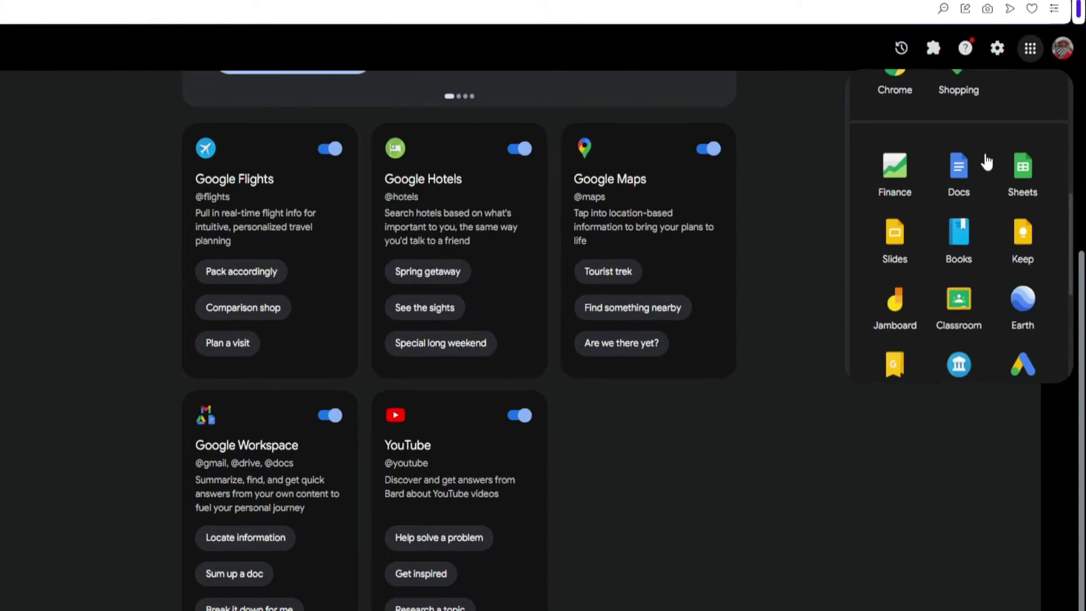
scroll(986, 161, up, 5)
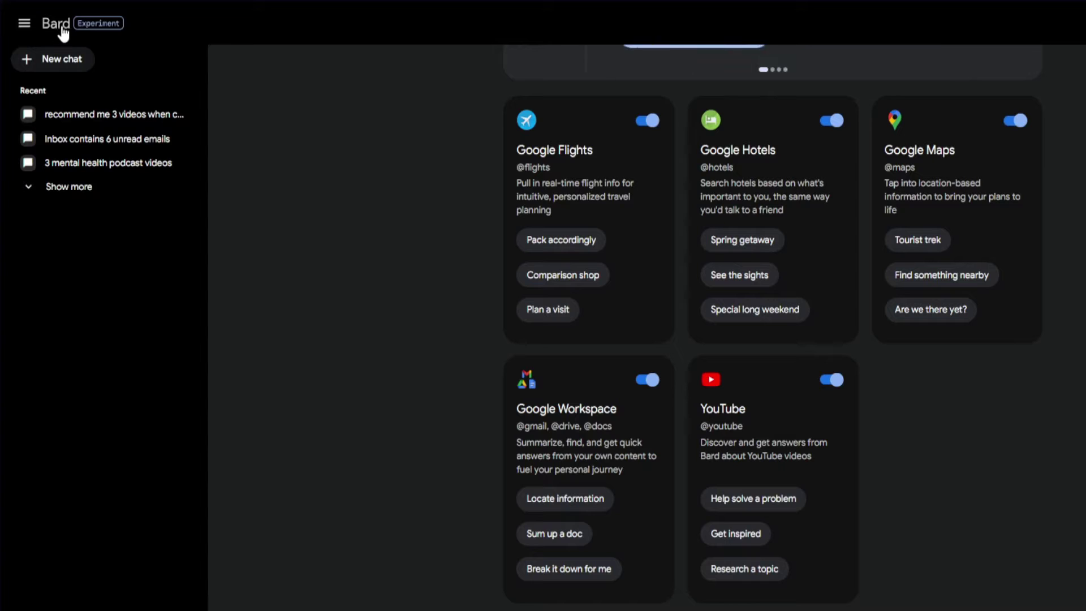
Ask "what ai language are we using right now?" in a new chat and highlight the phrase naming Gemini Pro
click(82, 62)
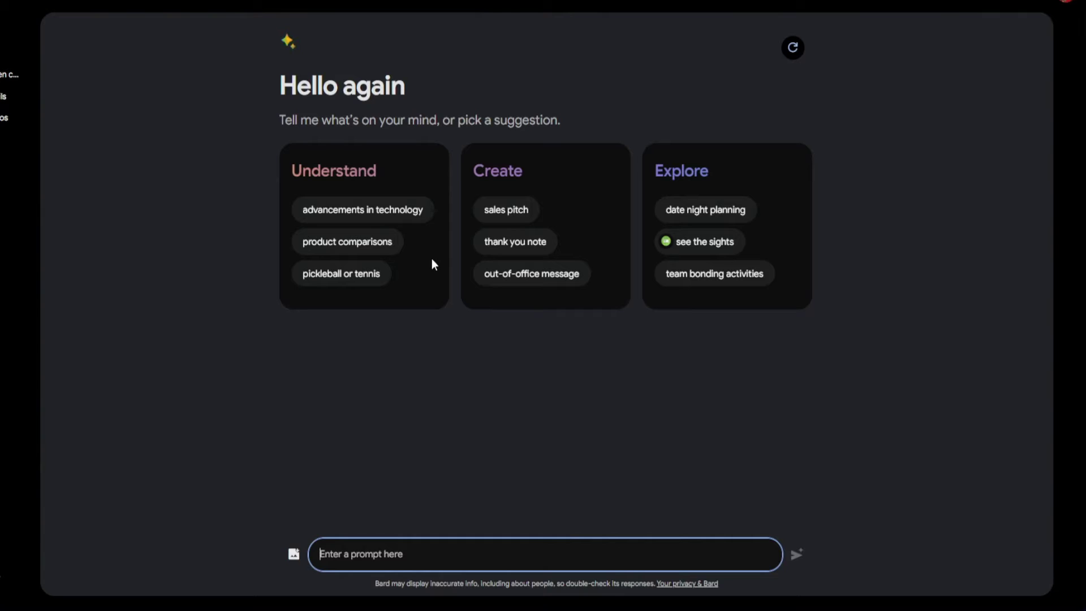
text(what ai language are we using right now?)
key(Return)
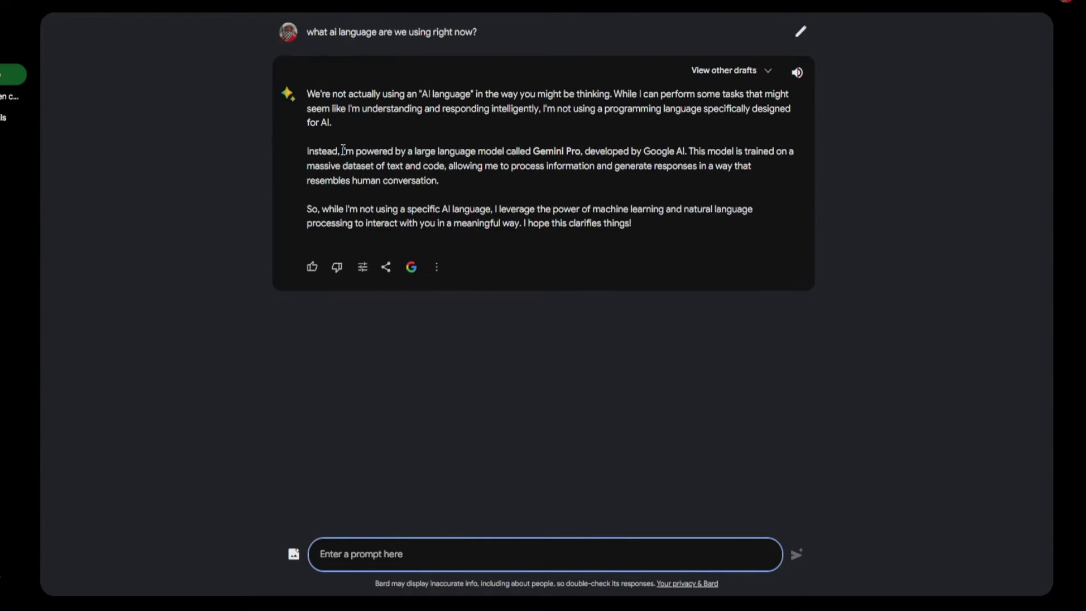
drag(343, 150, 588, 148)
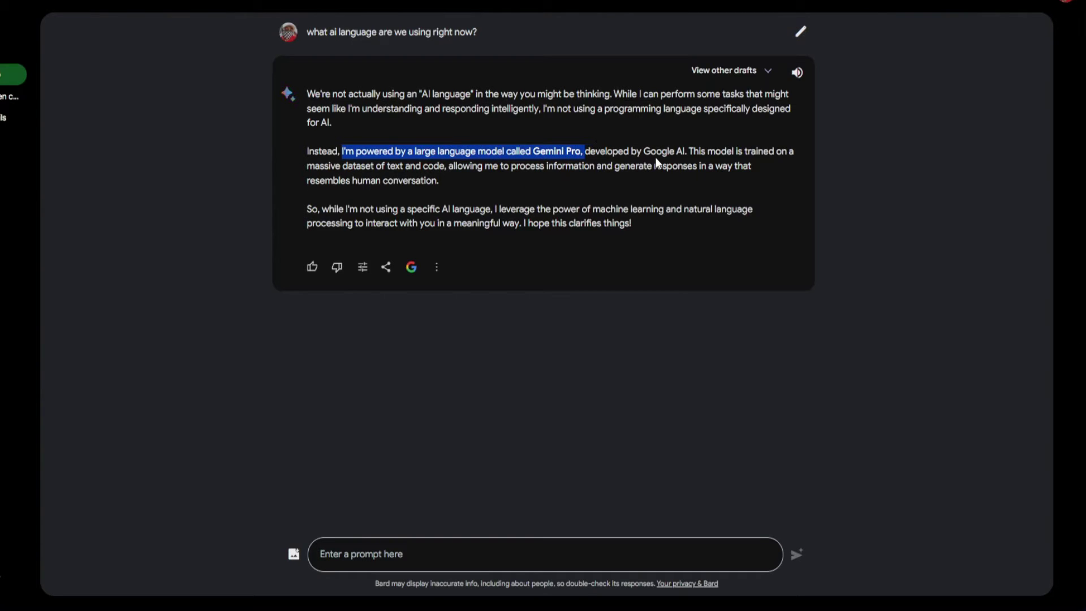
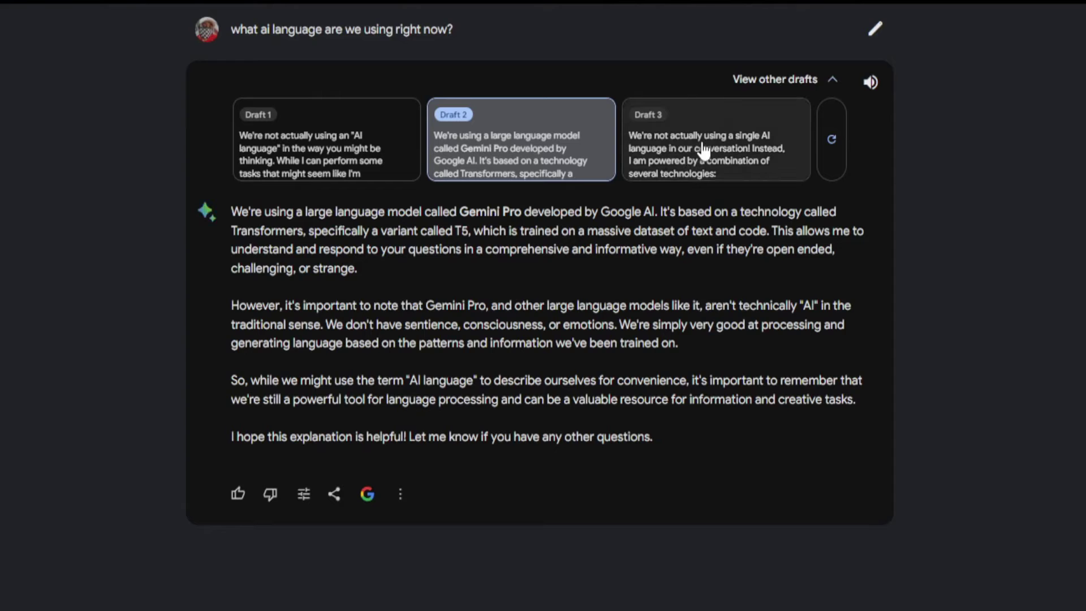
Choose Draft 3 as the displayed response and collapse the list of drafts
click(704, 152)
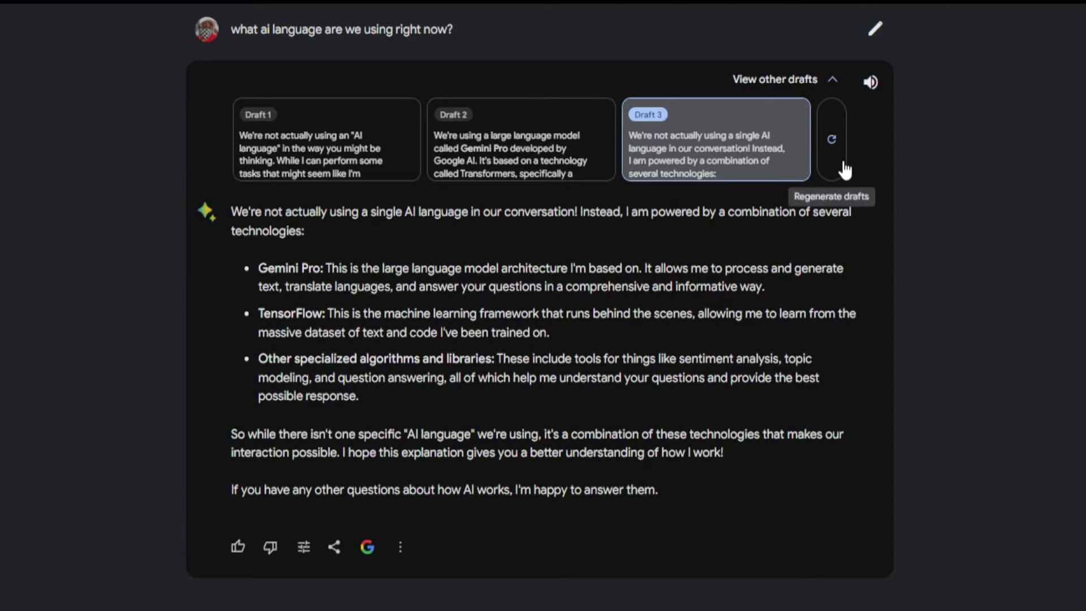
click(833, 81)
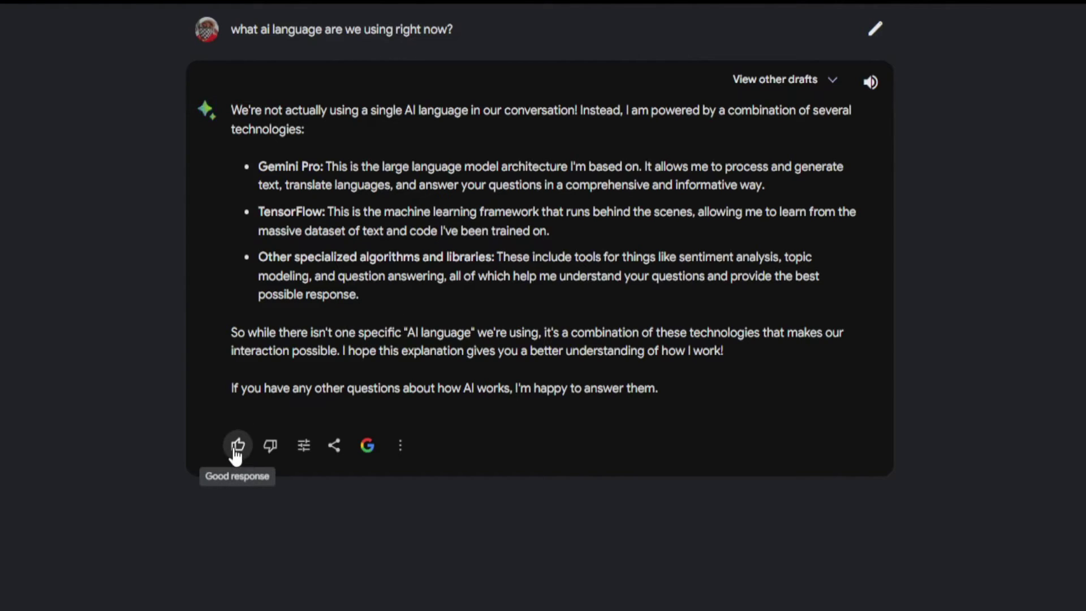
Look through the options for modifying the response and for sharing or exporting it
click(304, 447)
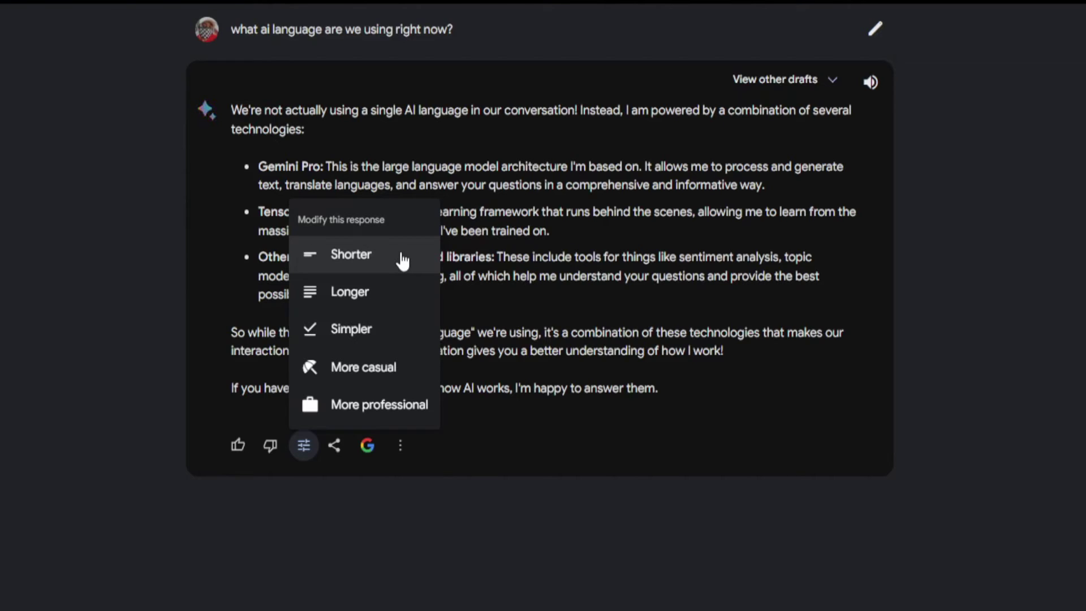
click(327, 456)
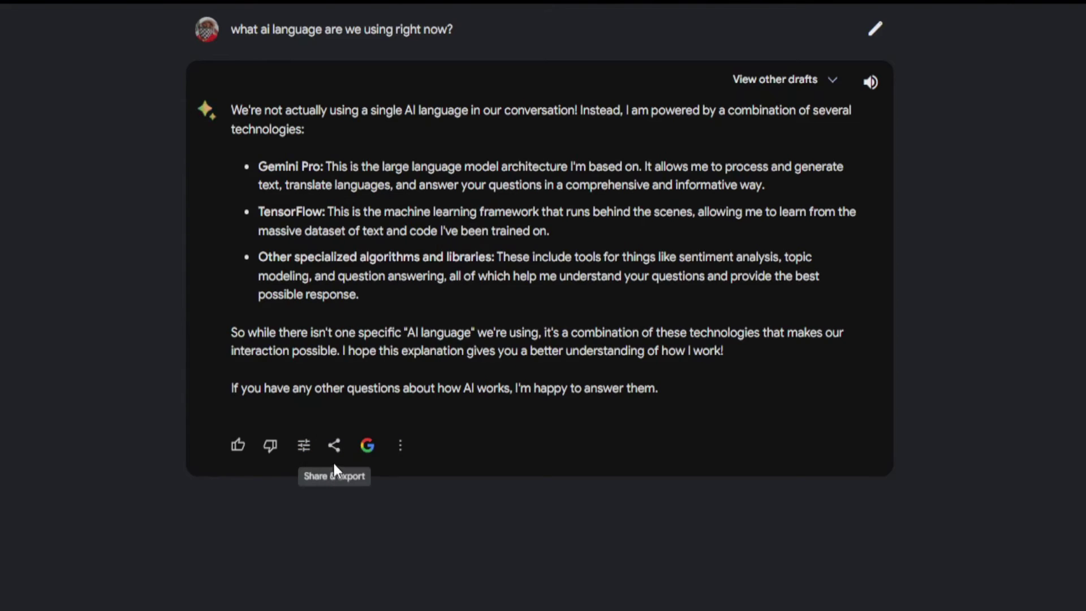
click(337, 454)
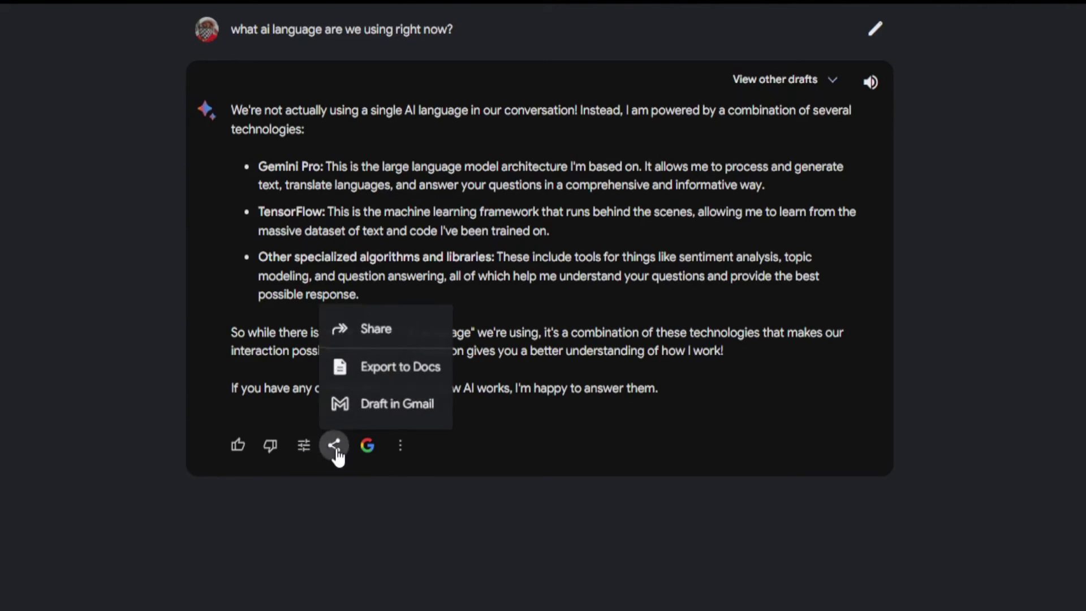
Preview the public link sharing dialog for the response without creating a link, and review the export and Gmail draft options
click(388, 329)
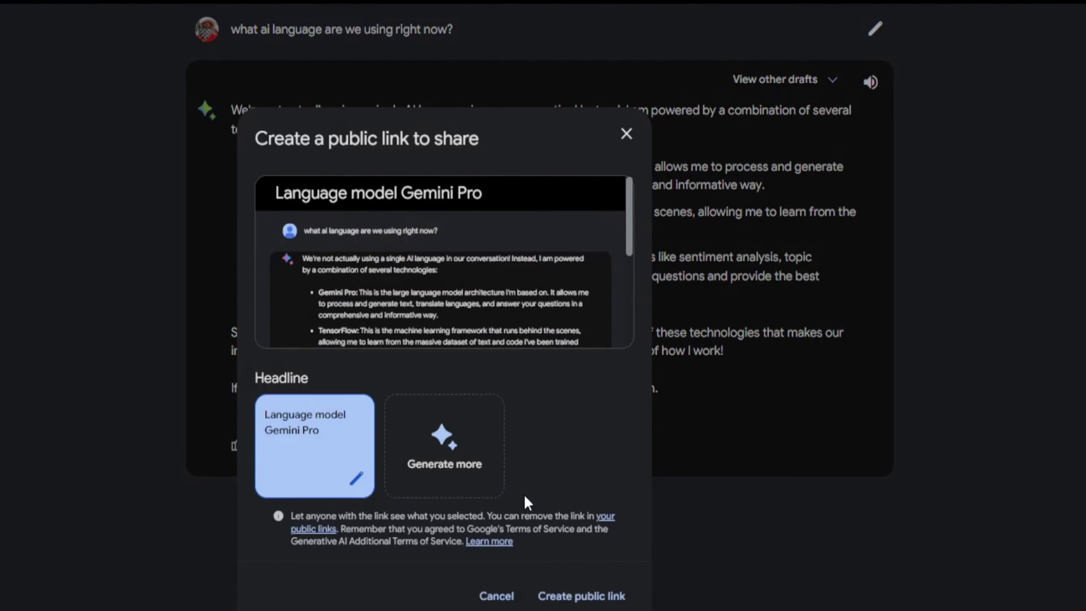
click(628, 134)
click(333, 447)
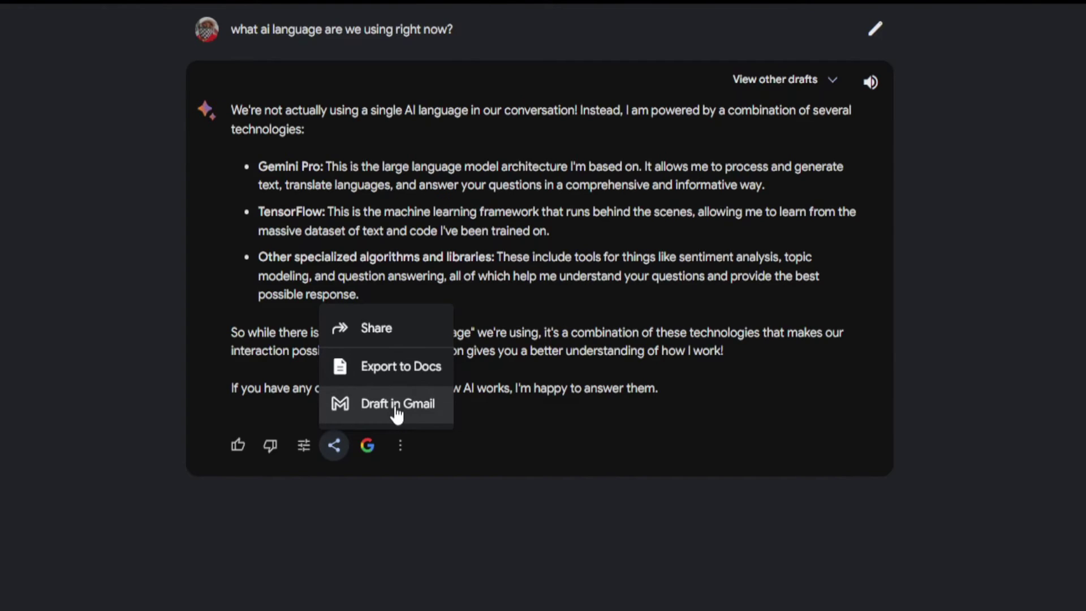
click(330, 478)
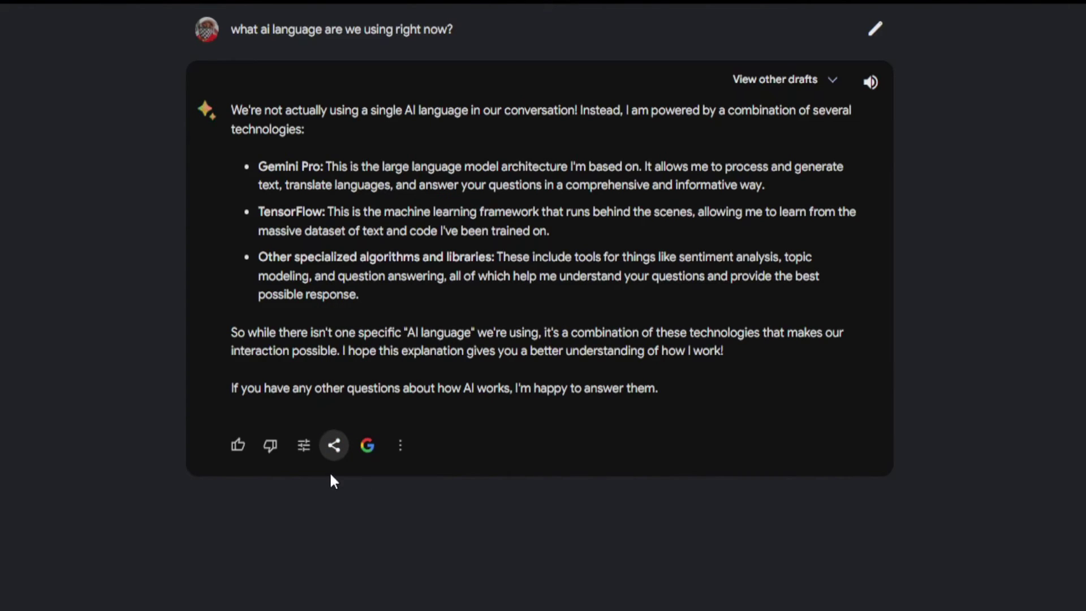
Double-check the response with Google and view the additional options for copying it or reporting a legal issue
click(367, 446)
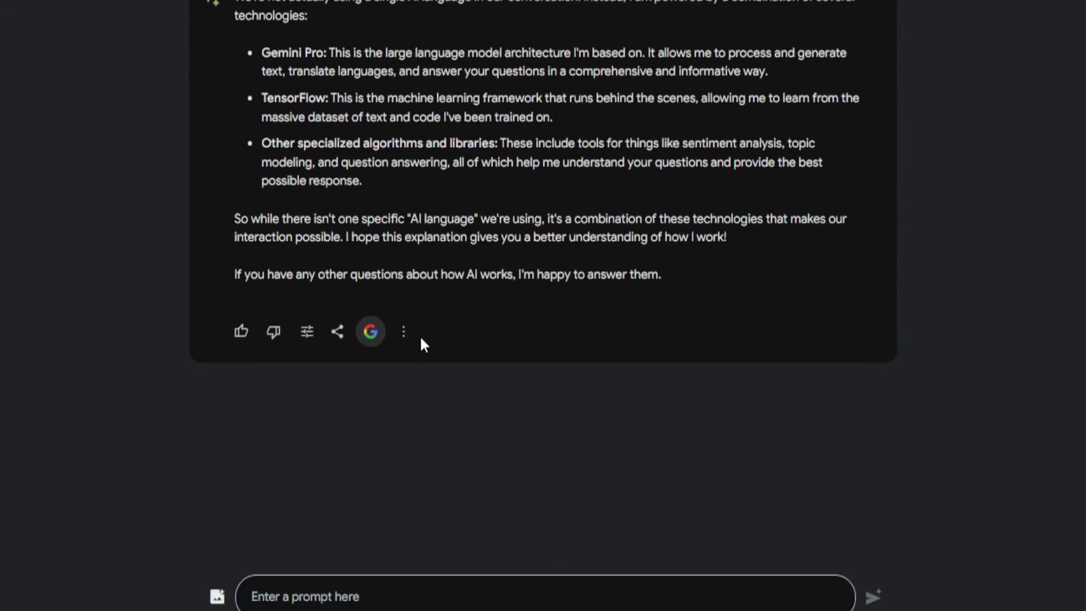
click(403, 334)
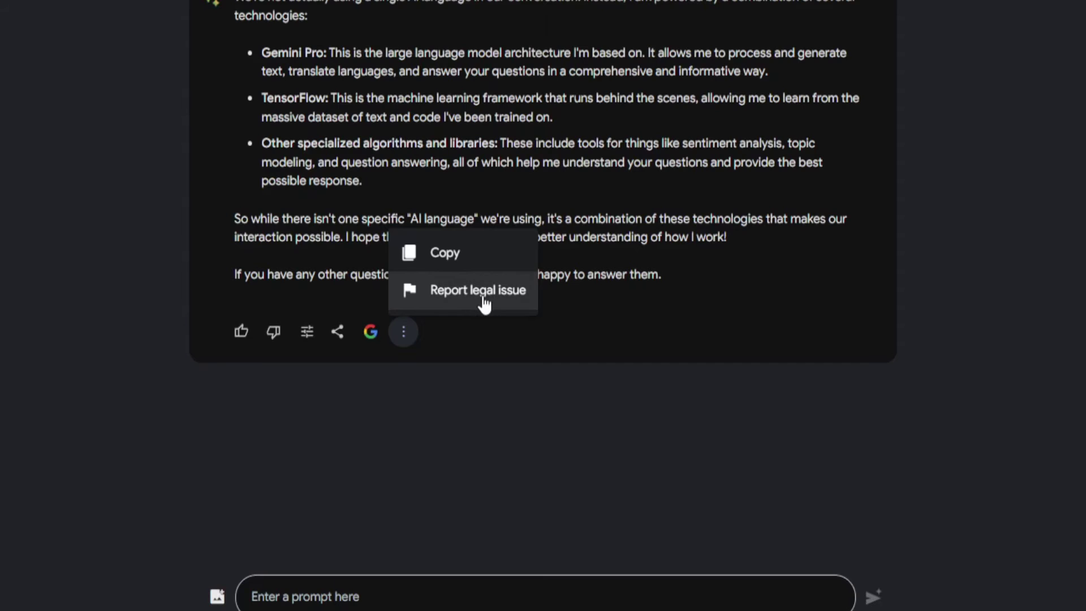
Ask "Recommend me 3 videos about mental health podcast" in a new chat and look over the suggested YouTube videos
click(52, 100)
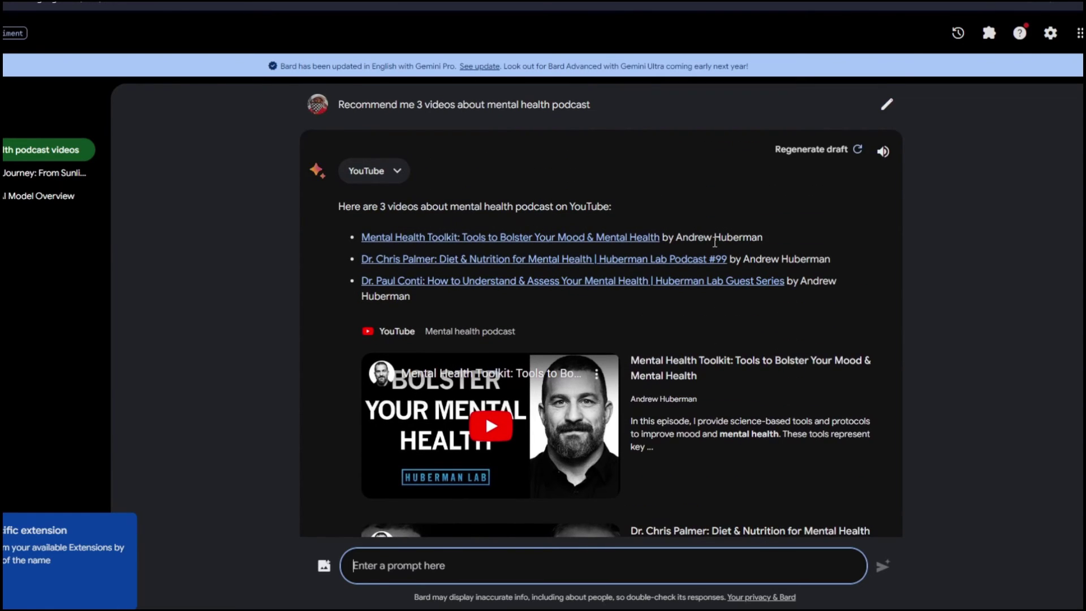
scroll(715, 242, down, 6)
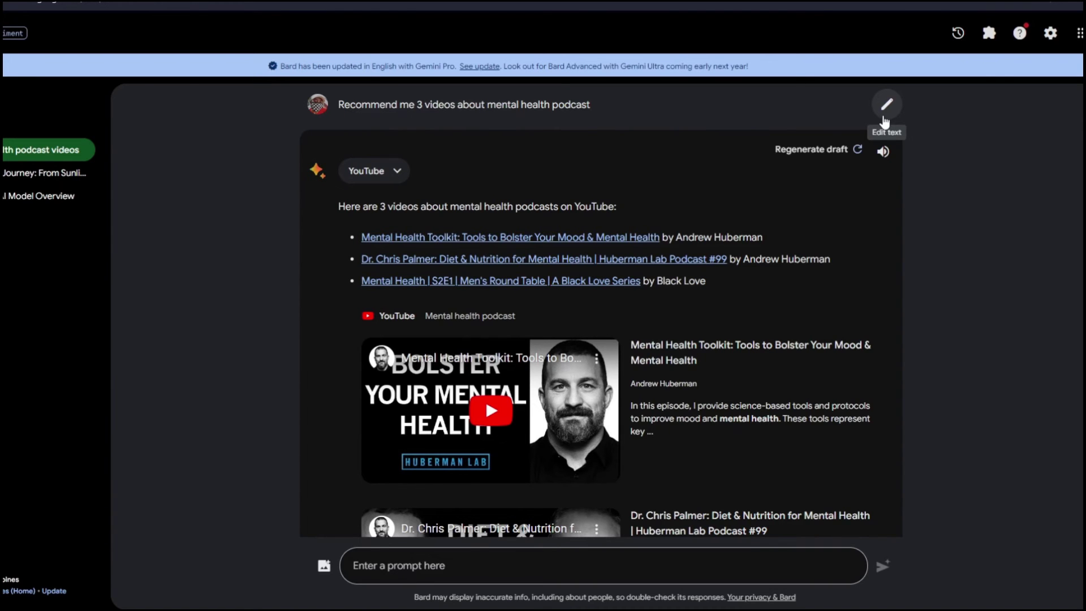
Edit the prompt to "Recommend me 3 videos for cooking spaghetti sauce" and look over the suggested videos
click(884, 118)
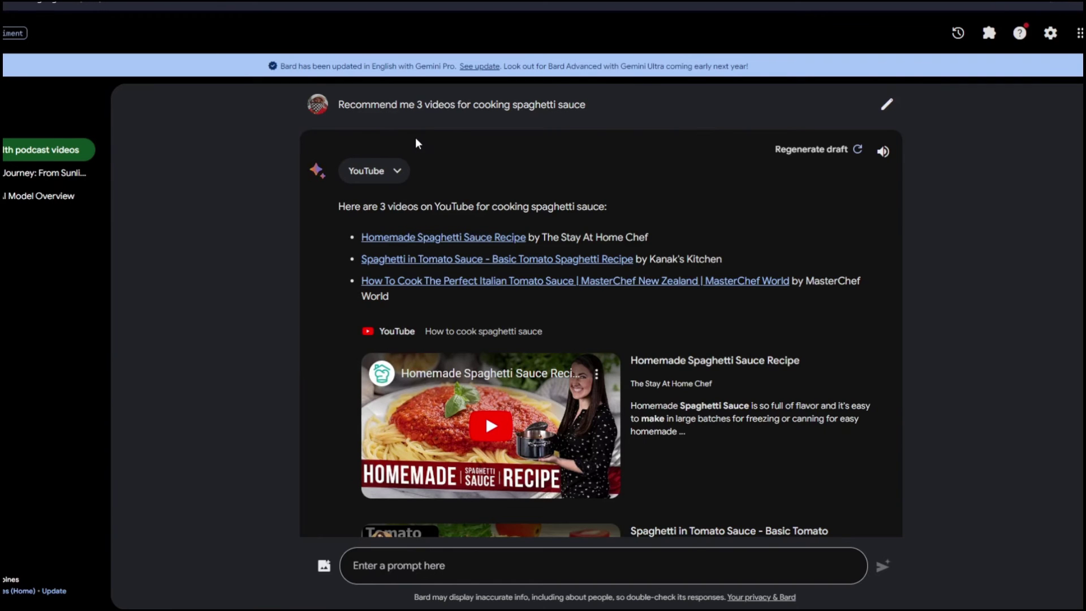
scroll(548, 138, down, 3)
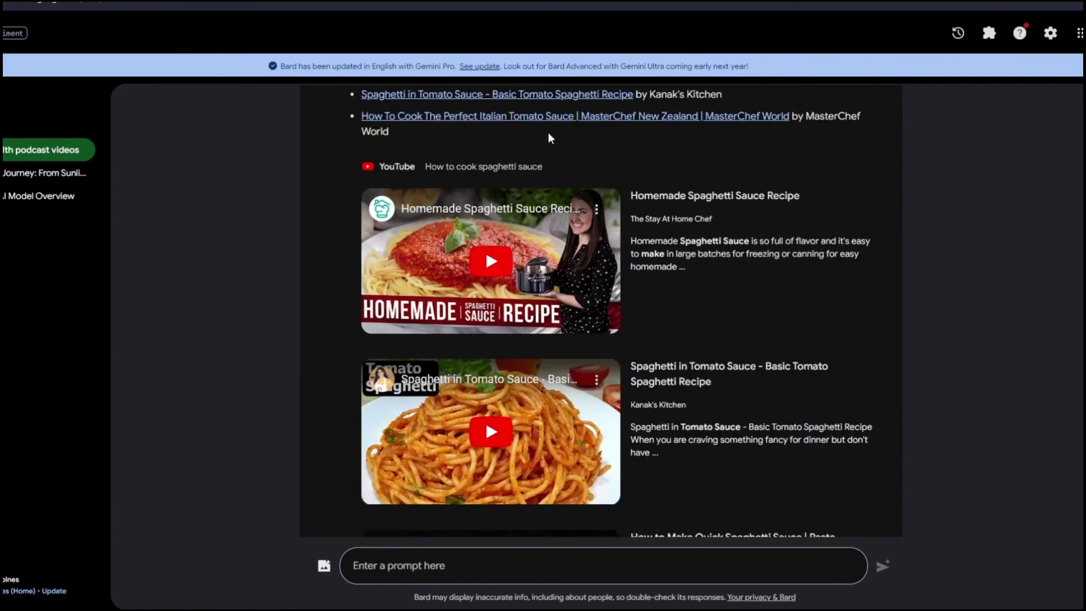
scroll(550, 138, up, 3)
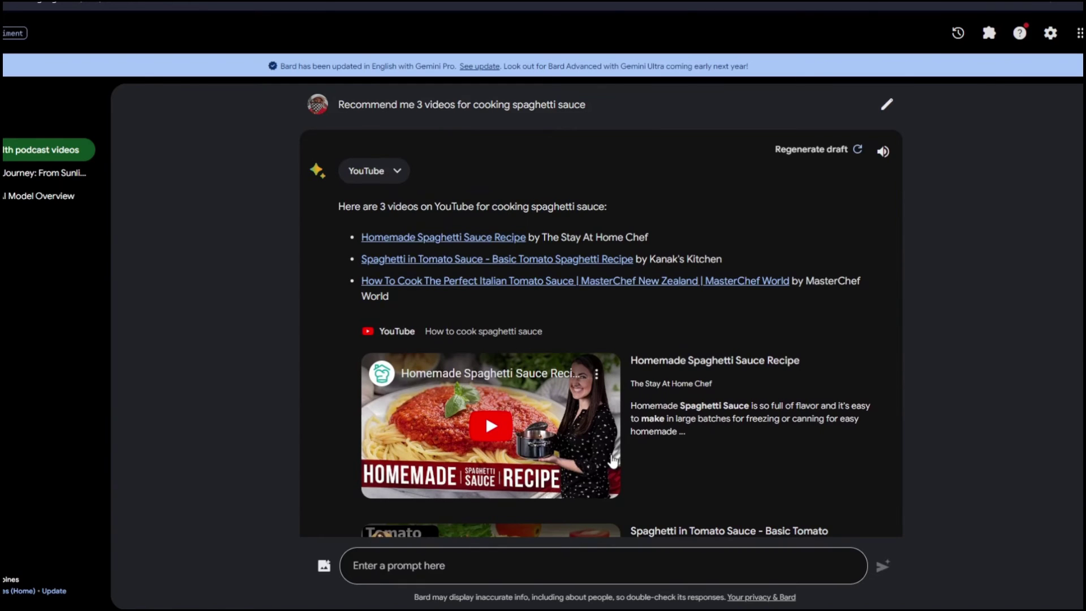
scroll(535, 283, down, 2)
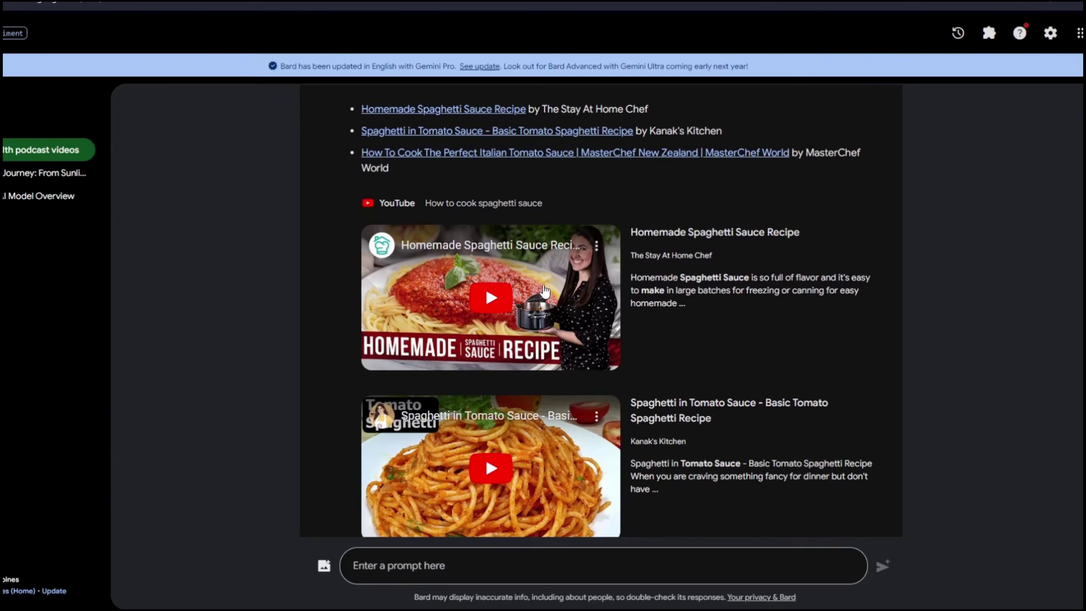
Ask Bard to "recap the first video and give me the recipe" and read through the ingredients, instructions and tips
click(520, 560)
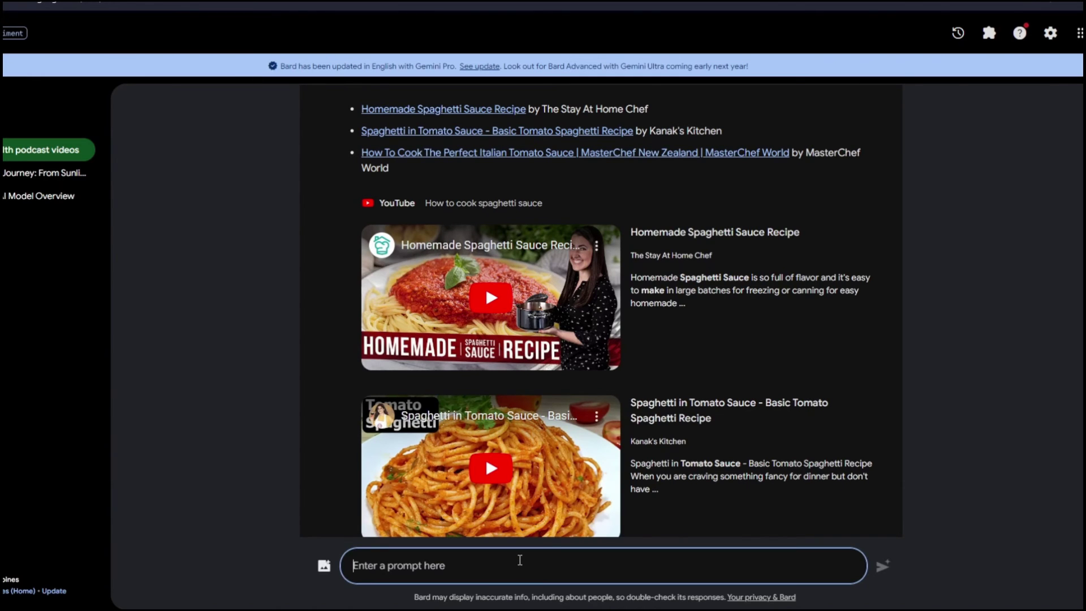
text(recap the first video and give me the recipe)
scroll(514, 453, up, 2)
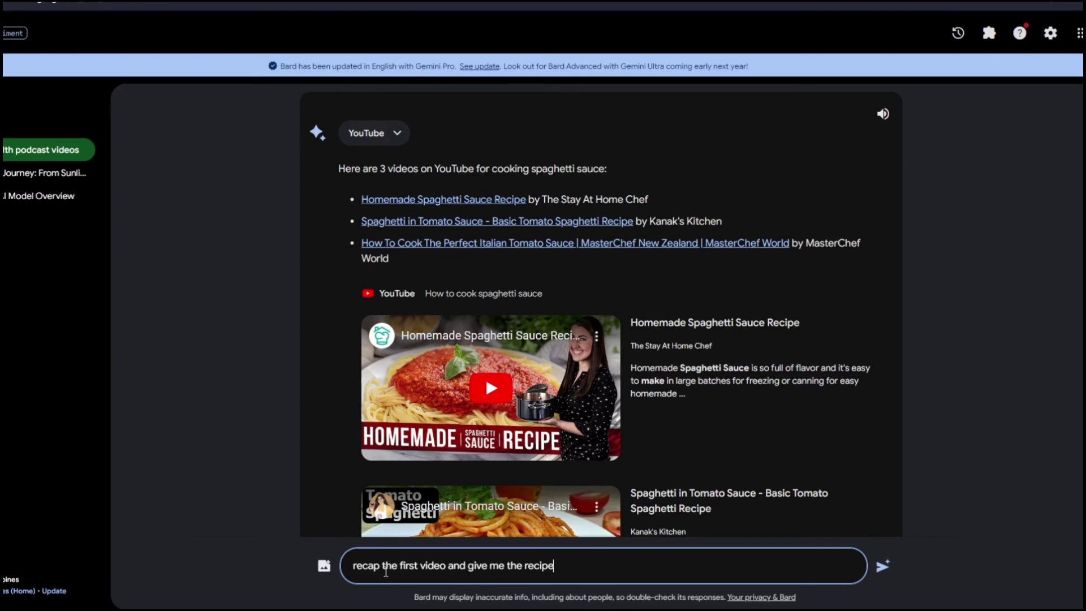
scroll(545, 481, down, 3)
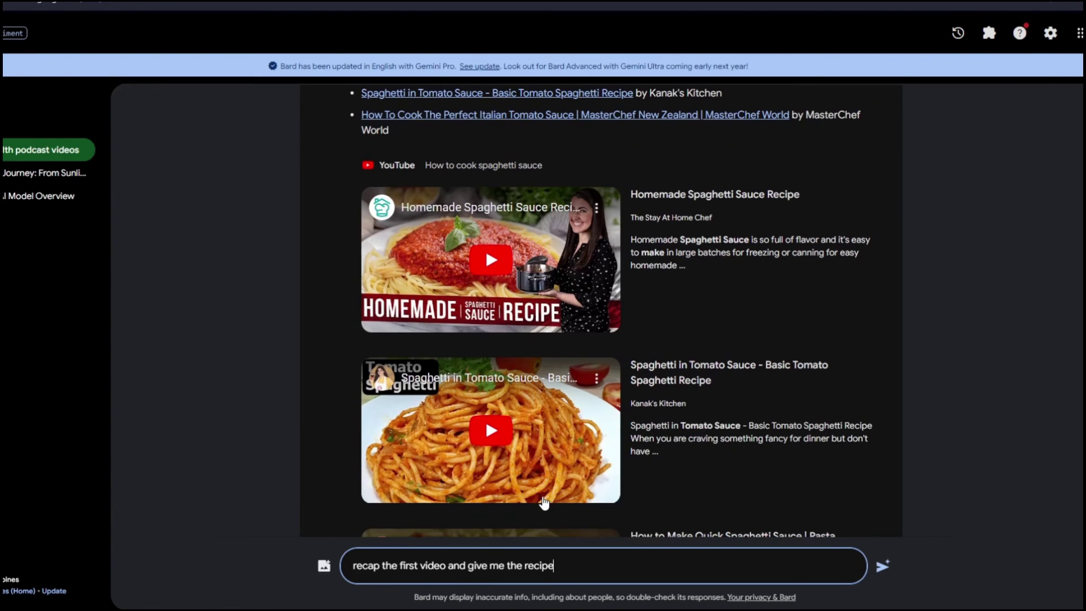
click(886, 573)
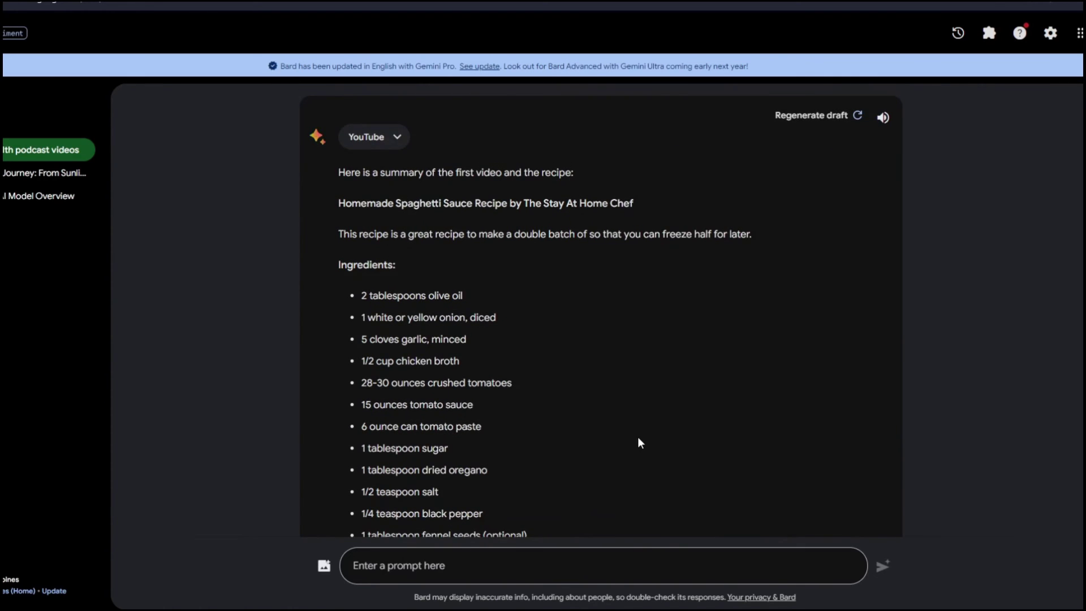
scroll(635, 441, down, 3)
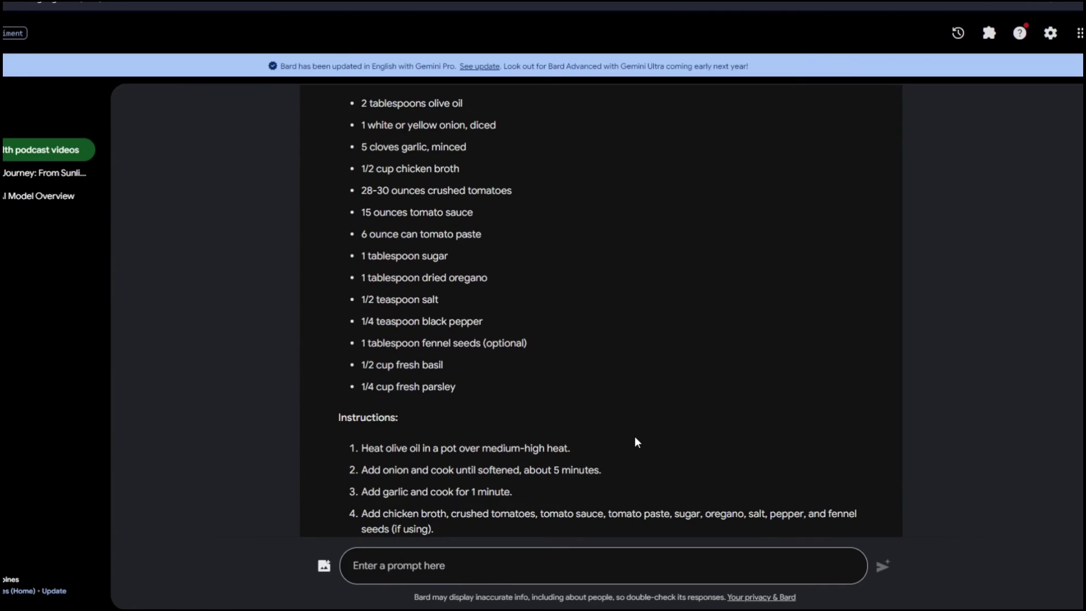
scroll(635, 442, down, 3)
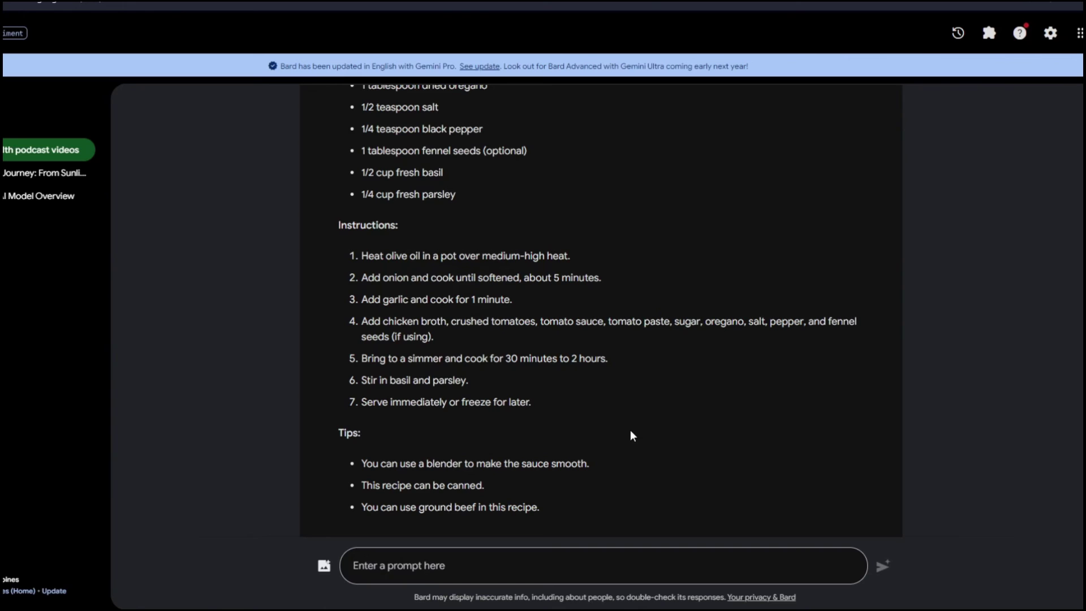
scroll(637, 402, up, 5)
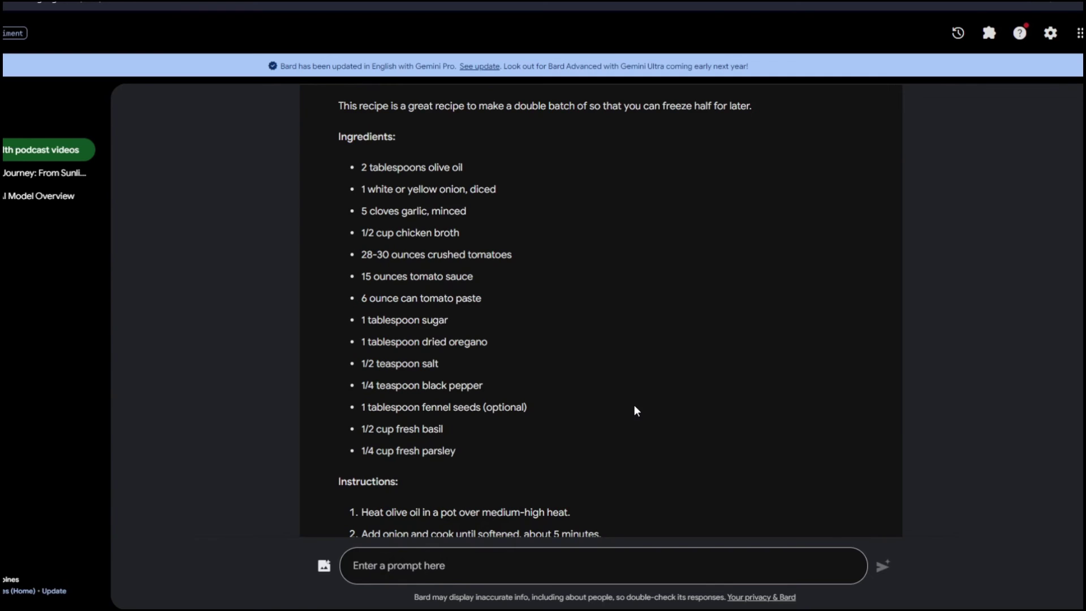
scroll(635, 406, up, 5)
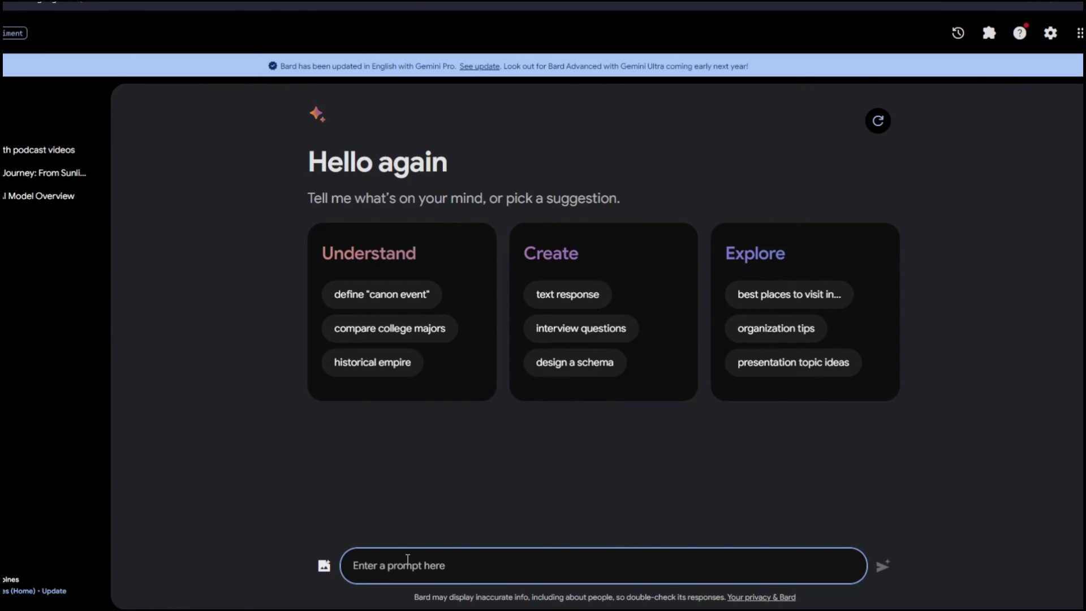
Ask "how many emails did i get today?" in a new chat and look through the response
text(how many e)
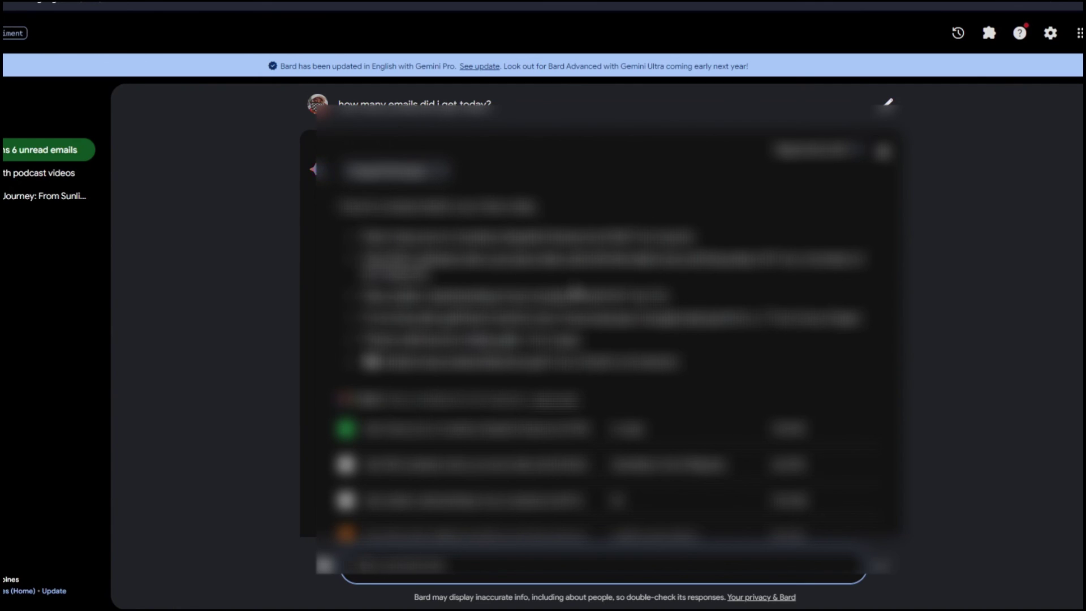
scroll(575, 292, down, 3)
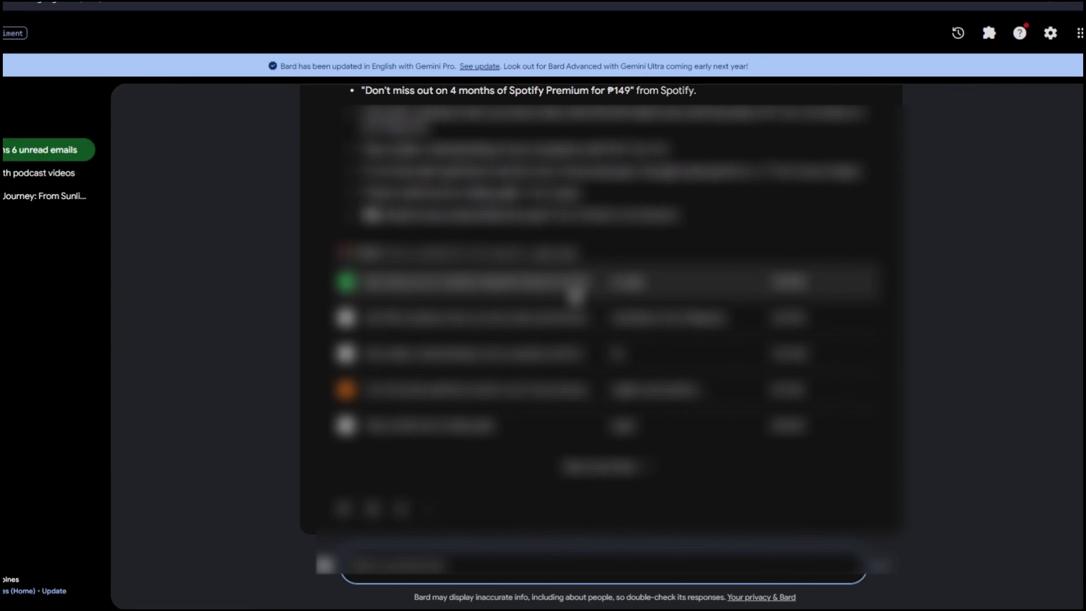
scroll(575, 293, up, 3)
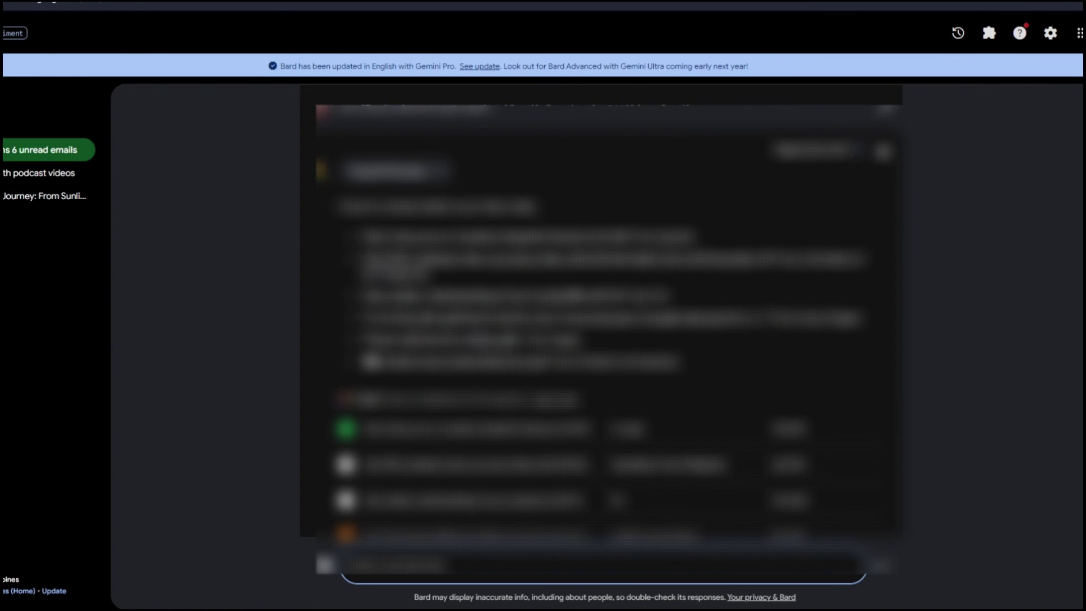
scroll(601, 311, down, 3)
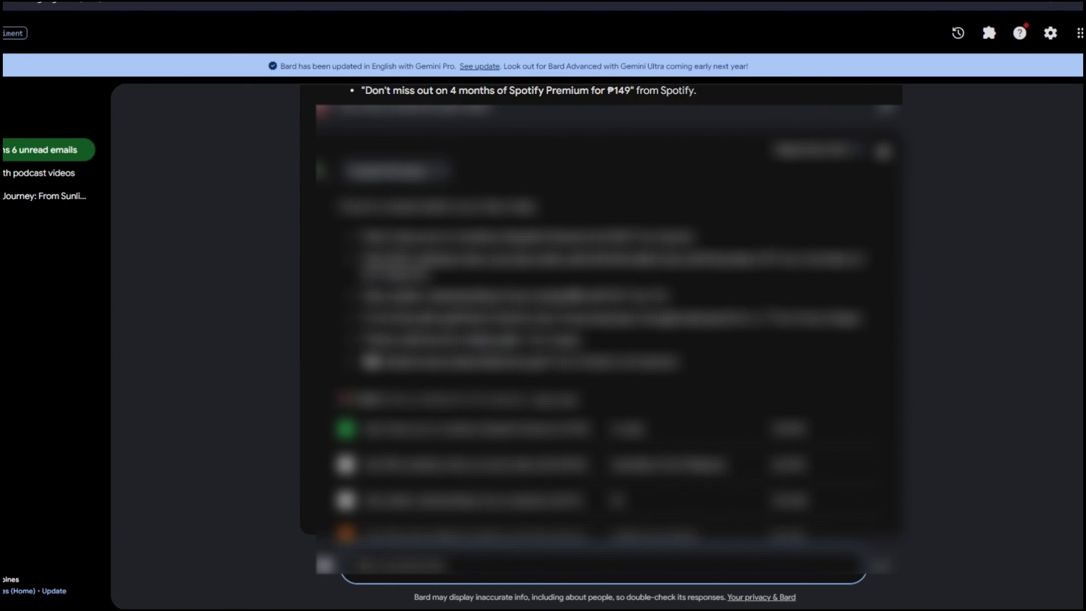
scroll(600, 311, up, 5)
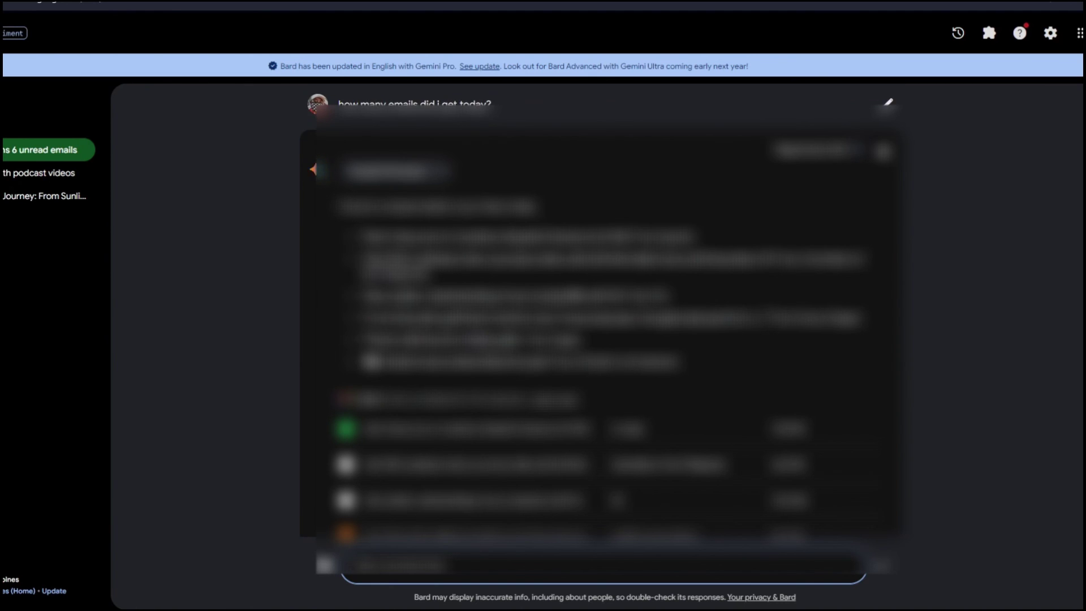